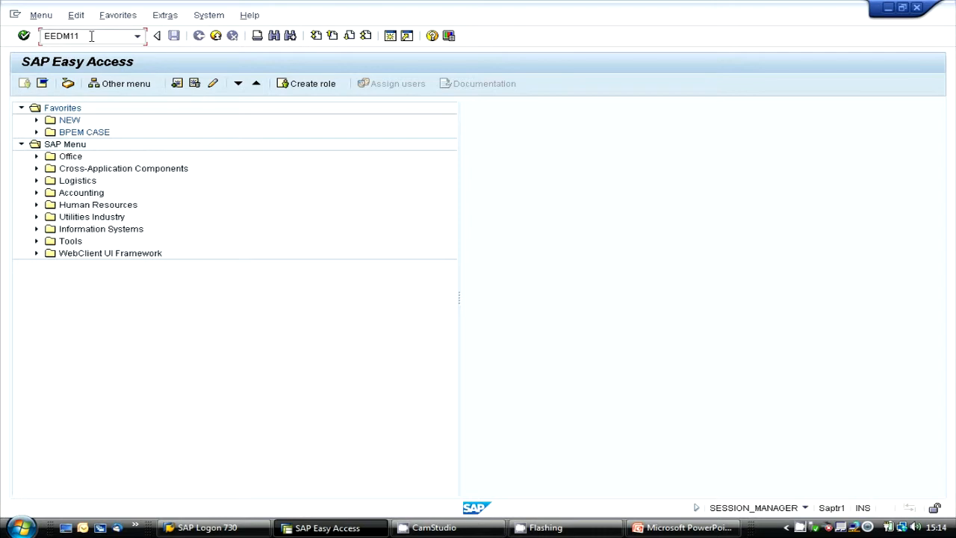
# - Open transaction EEDM11 and find the flat-structure point of delivery TETRADE1 for the current selection date
pyautogui.press('Return')
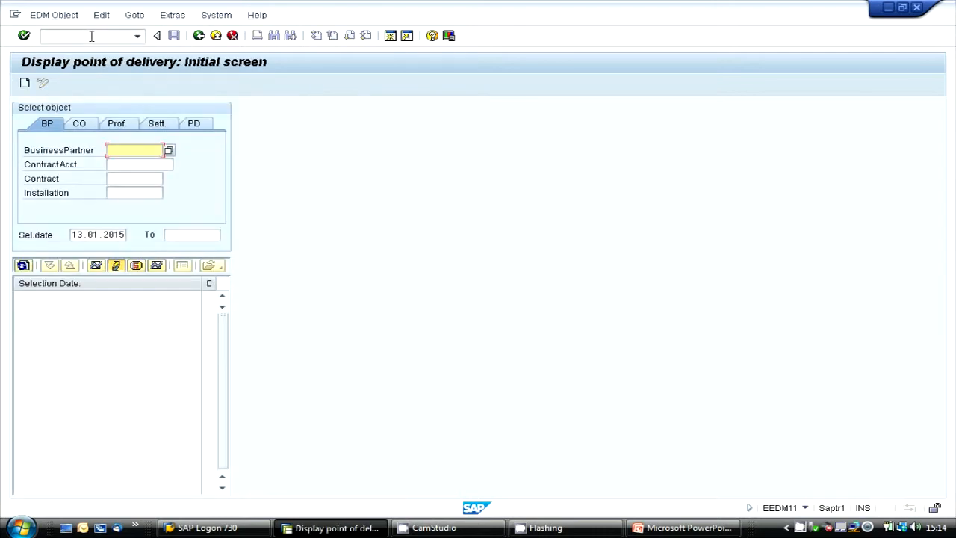
pyautogui.click(199, 127)
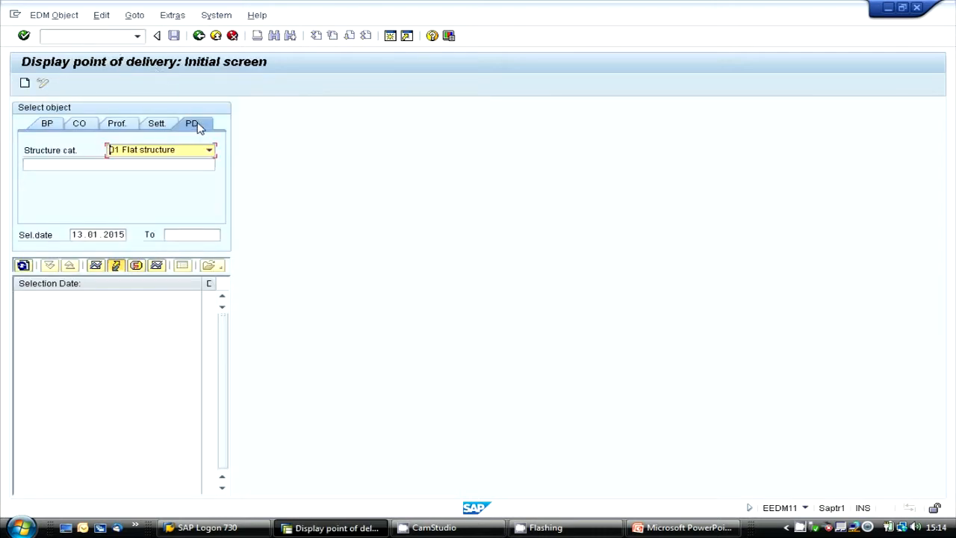
pyautogui.click(118, 166)
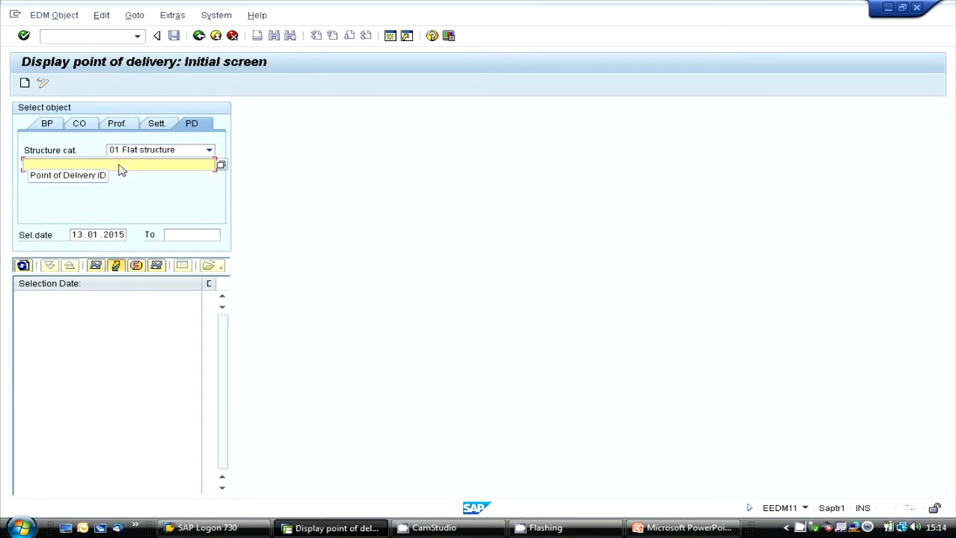
pyautogui.press('Down')
pyautogui.press('Return')
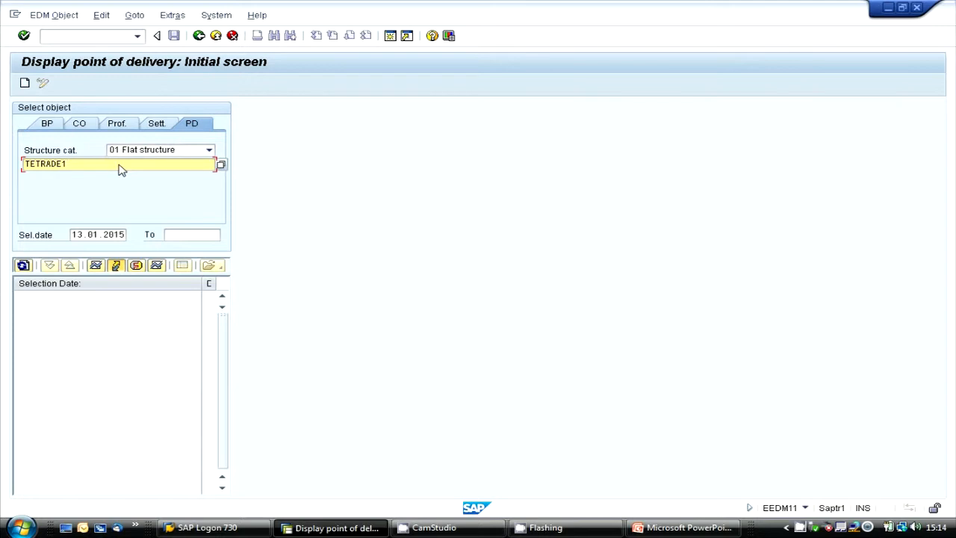
pyautogui.press('Return')
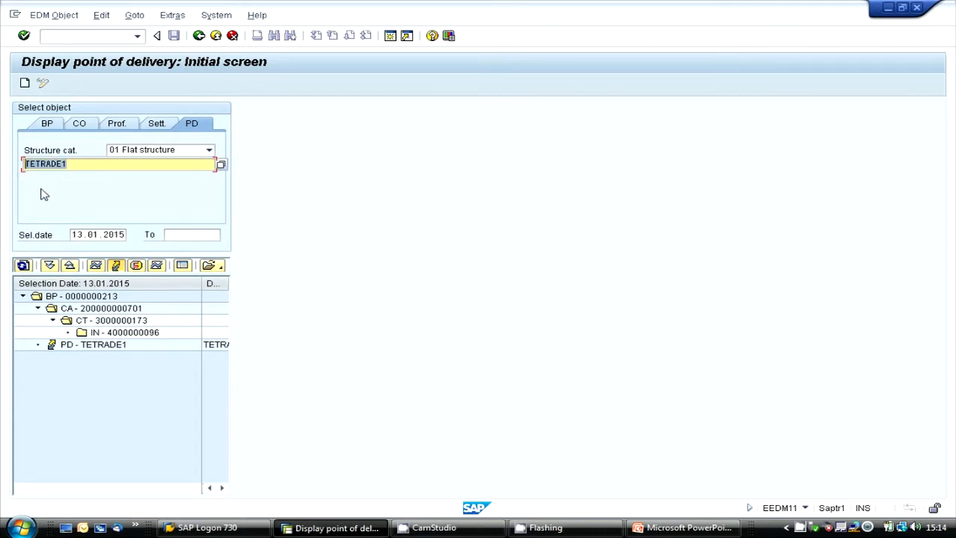
# - Display point of delivery TETRADE1 and check the From-Date of its supply scenario
pyautogui.click(83, 346)
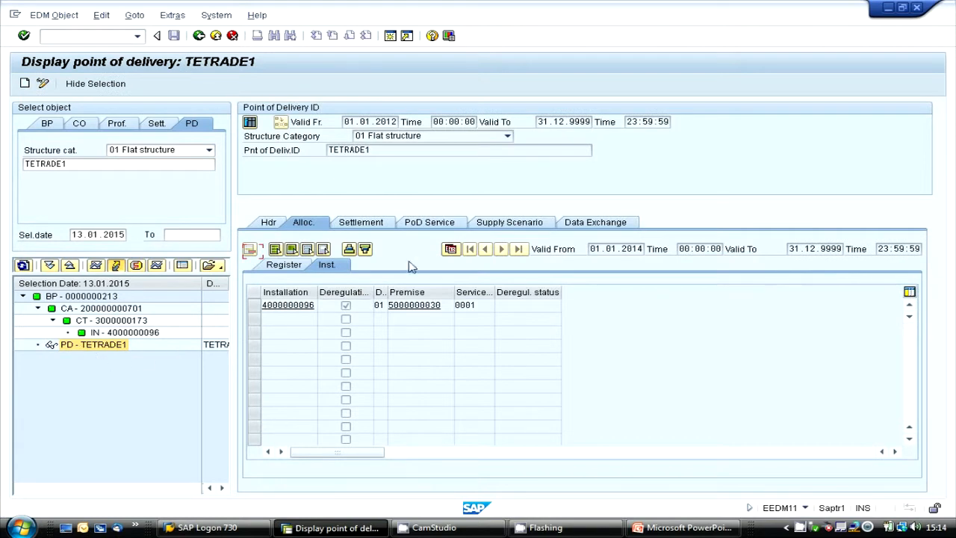
pyautogui.click(510, 224)
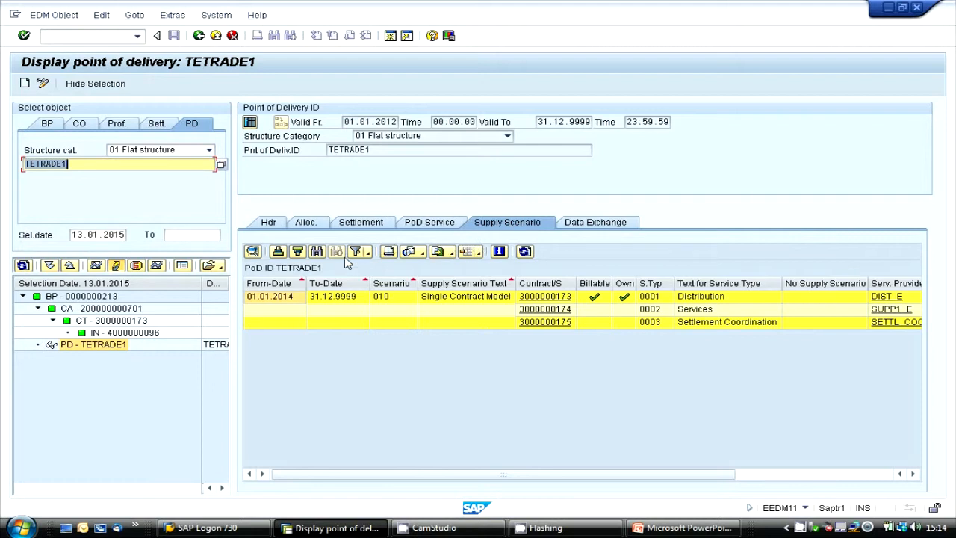
pyautogui.click(272, 283)
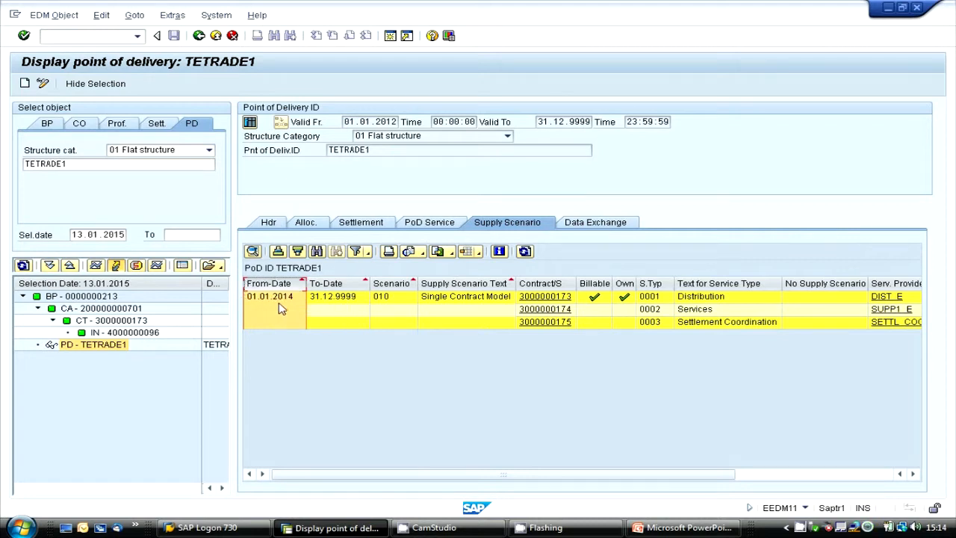
# - Check the move-in date in the billable Distribution contract, and return to the point of delivery
pyautogui.click(547, 296)
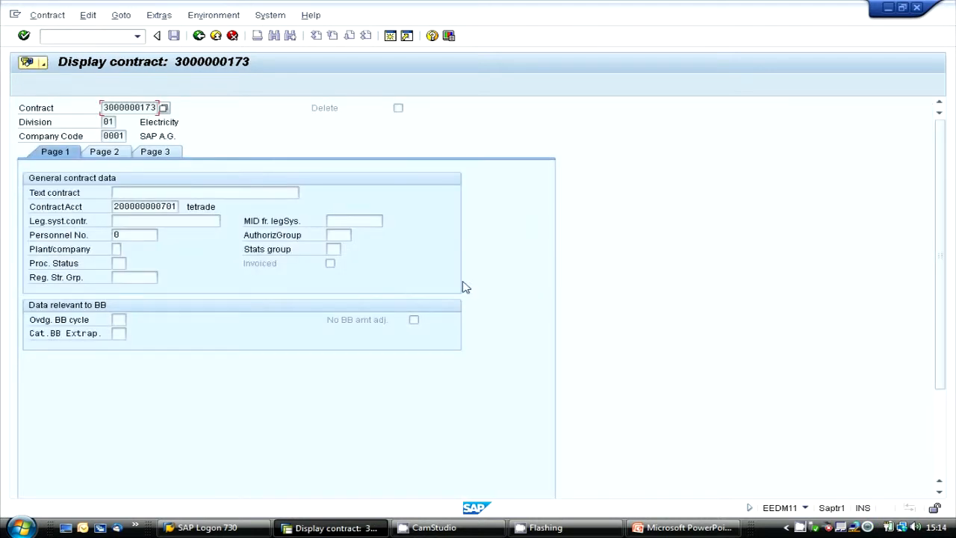
pyautogui.click(161, 154)
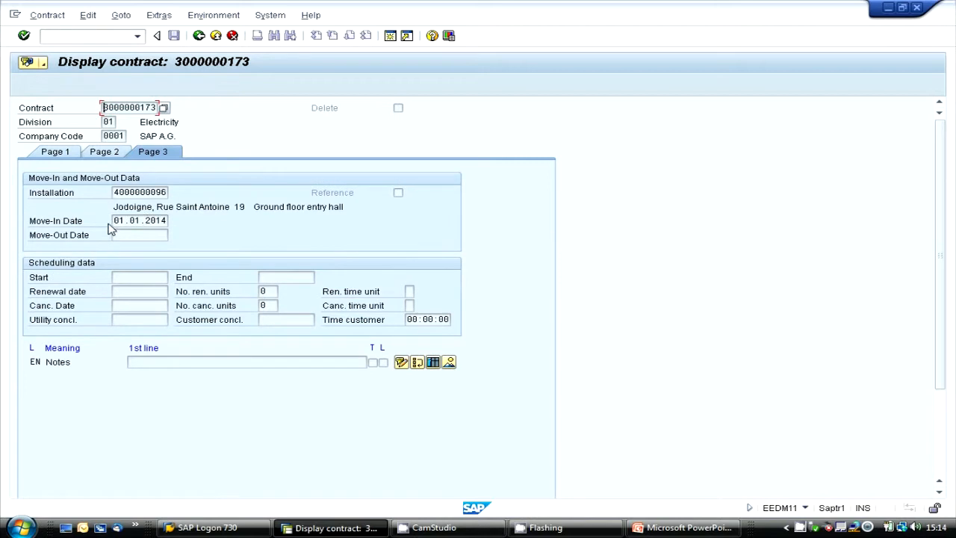
pyautogui.moveTo(112, 220); pyautogui.dragTo(170, 219)
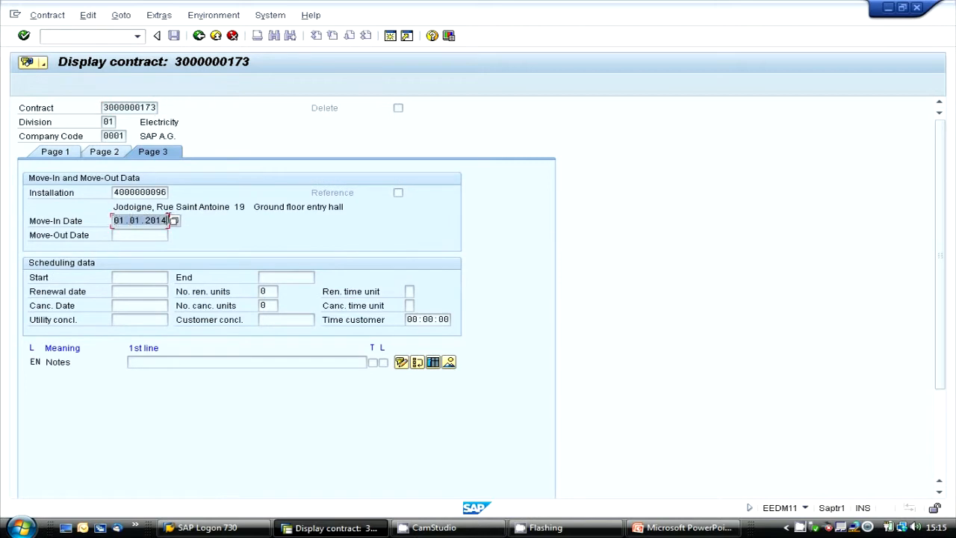
pyautogui.click(198, 36)
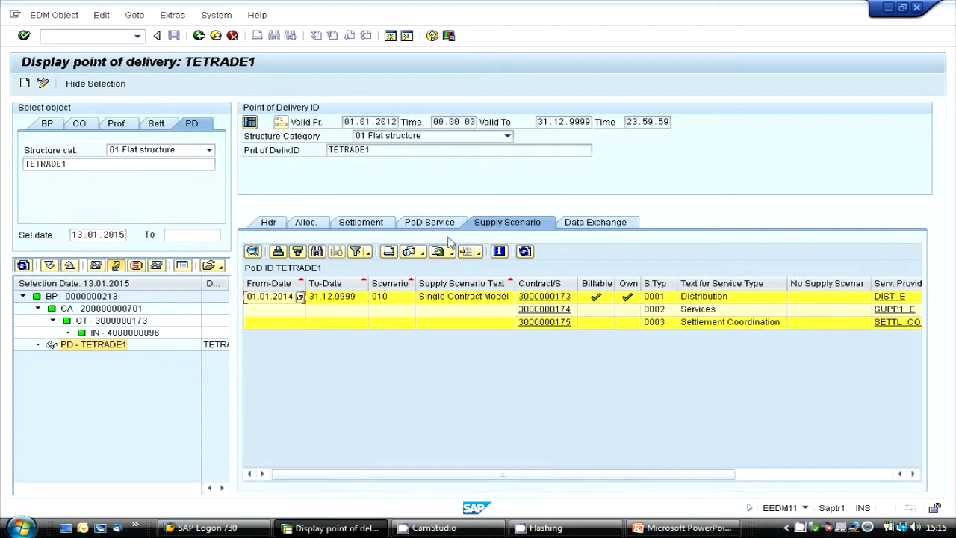
# - Check the start date of the non-billable Services entry and compare it with the supply scenario's From-Date
pyautogui.click(547, 310)
pyautogui.click(622, 322)
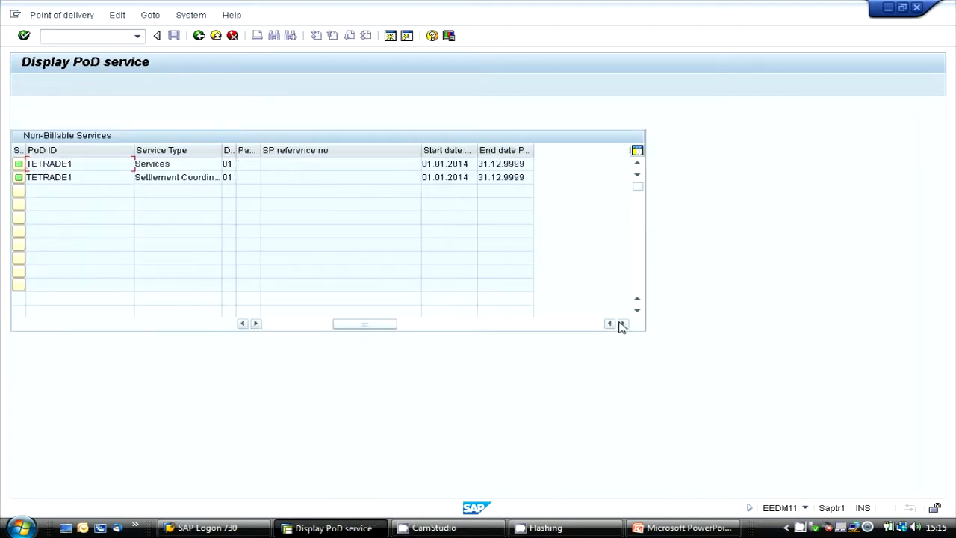
pyautogui.click(470, 163)
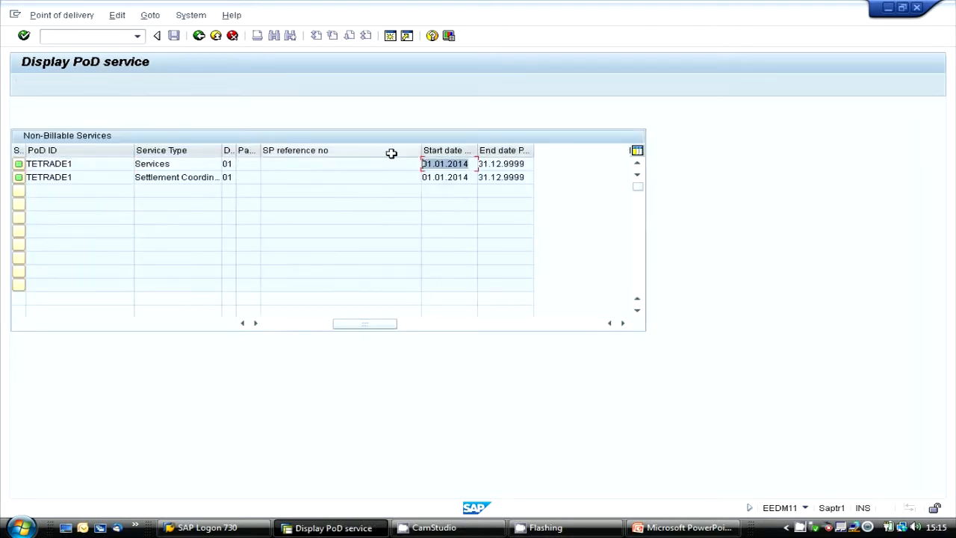
pyautogui.click(199, 36)
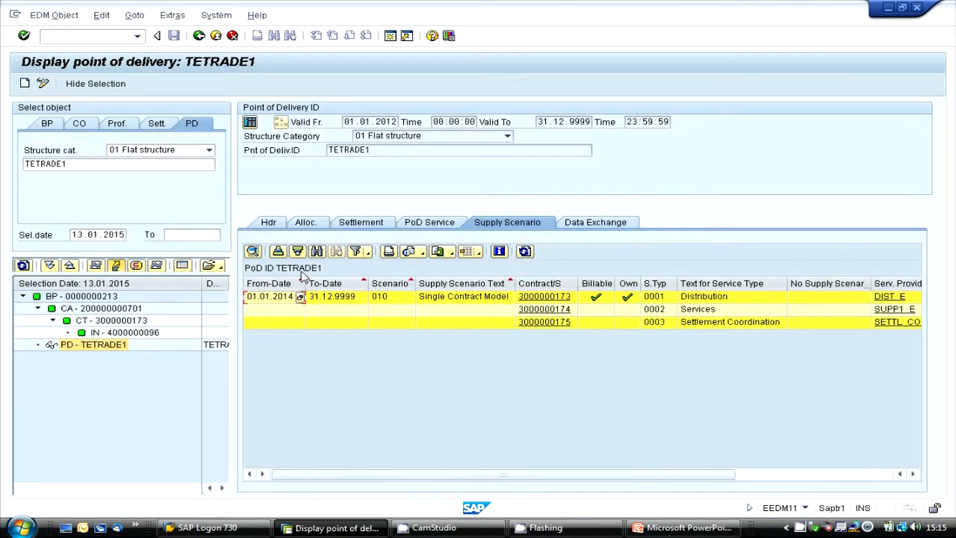
pyautogui.click(269, 284)
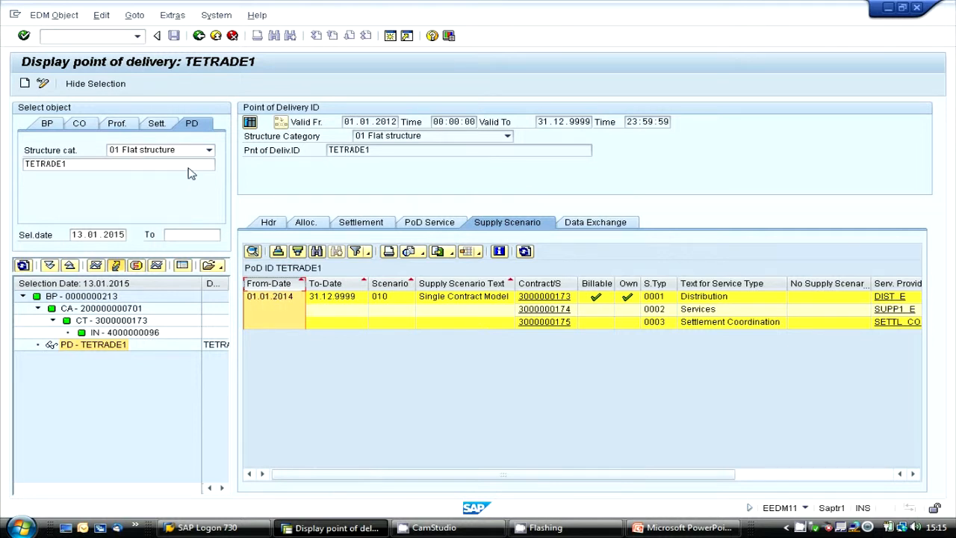
# - Open the Customer Interaction Center with transaction CIC0 and start the Shift Supply Scenario deregulation process
pyautogui.click(115, 38)
pyautogui.press('Return')
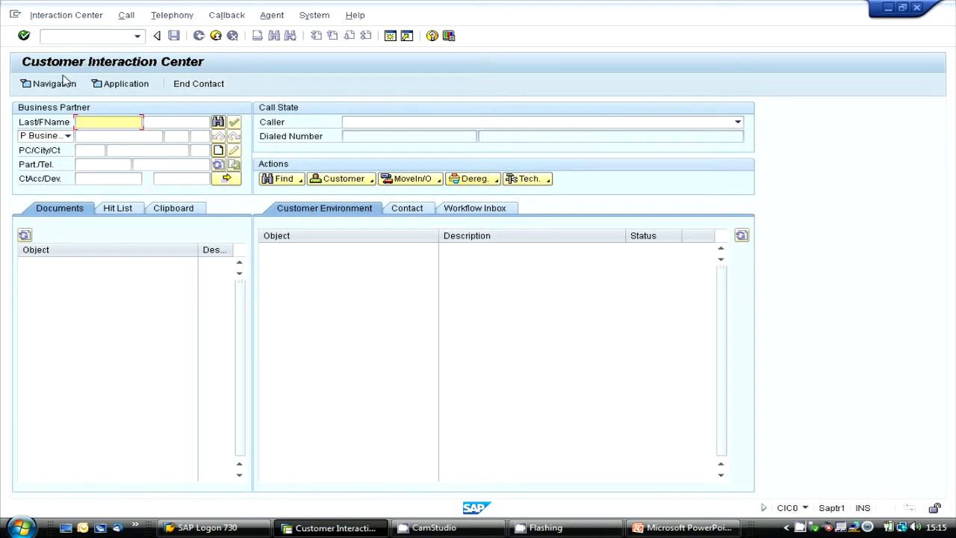
pyautogui.click(474, 179)
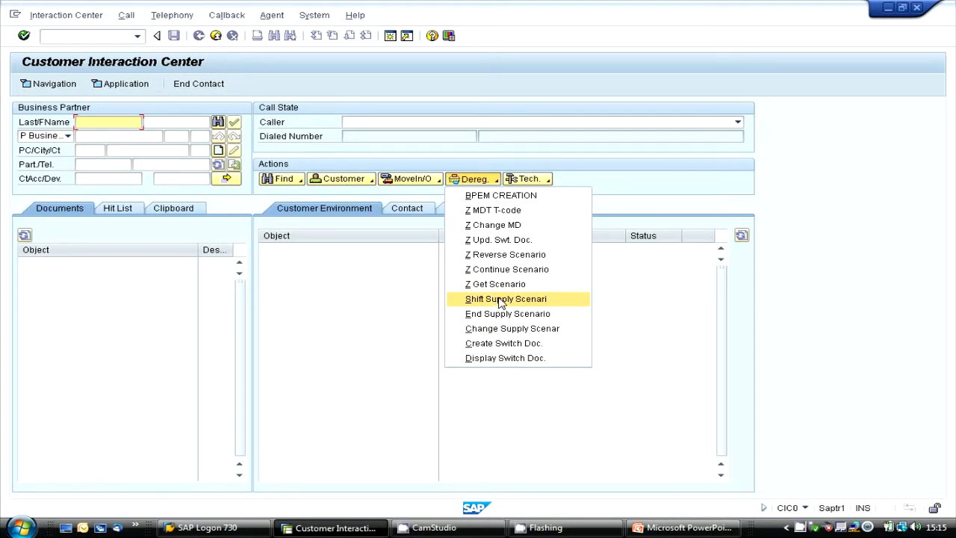
pyautogui.click(500, 302)
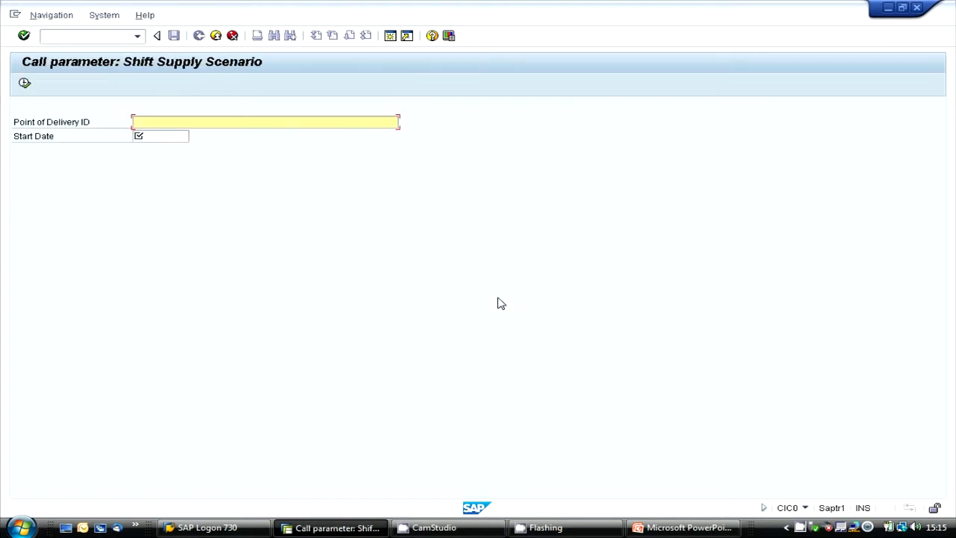
# - Enter TETRADE1 as the point of delivery ID for the supply scenario shift
pyautogui.click(208, 124)
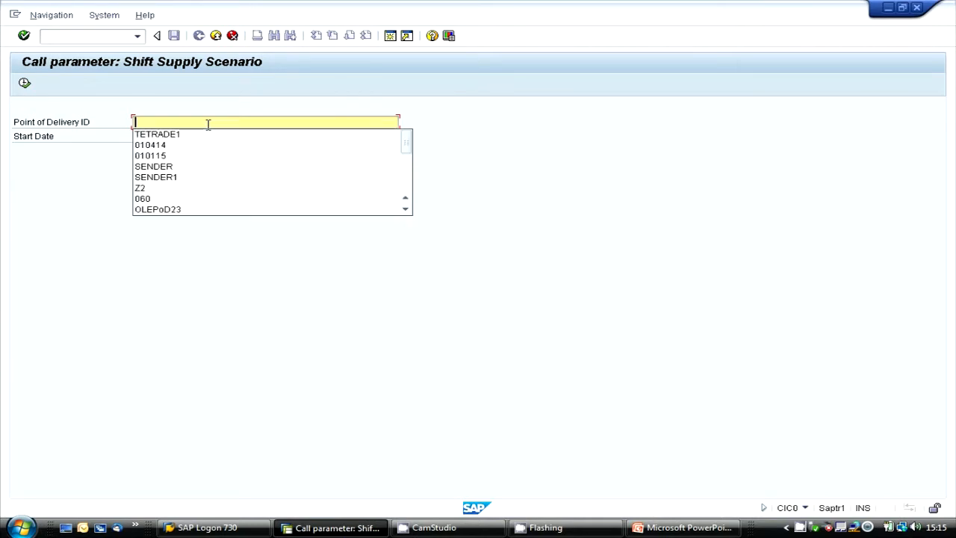
pyautogui.press('Down')
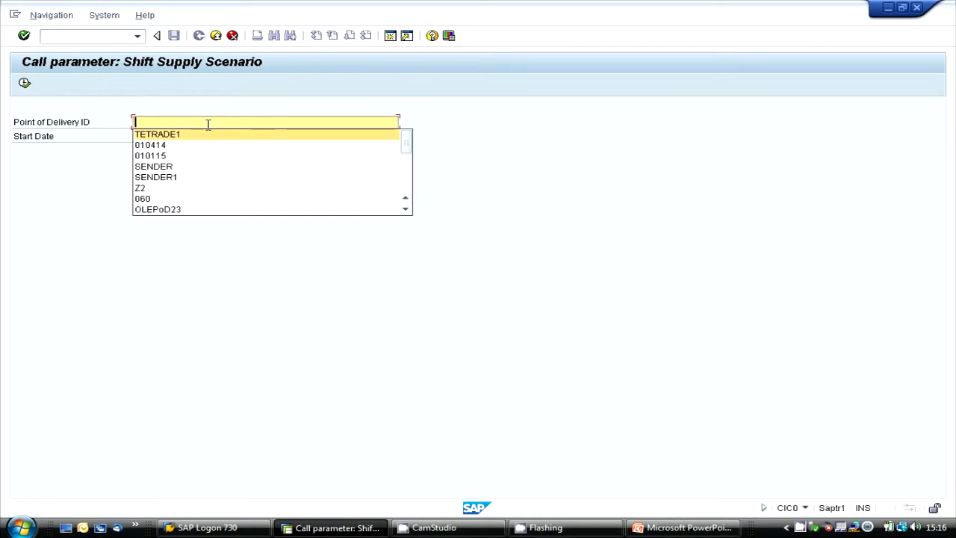
pyautogui.press('Return')
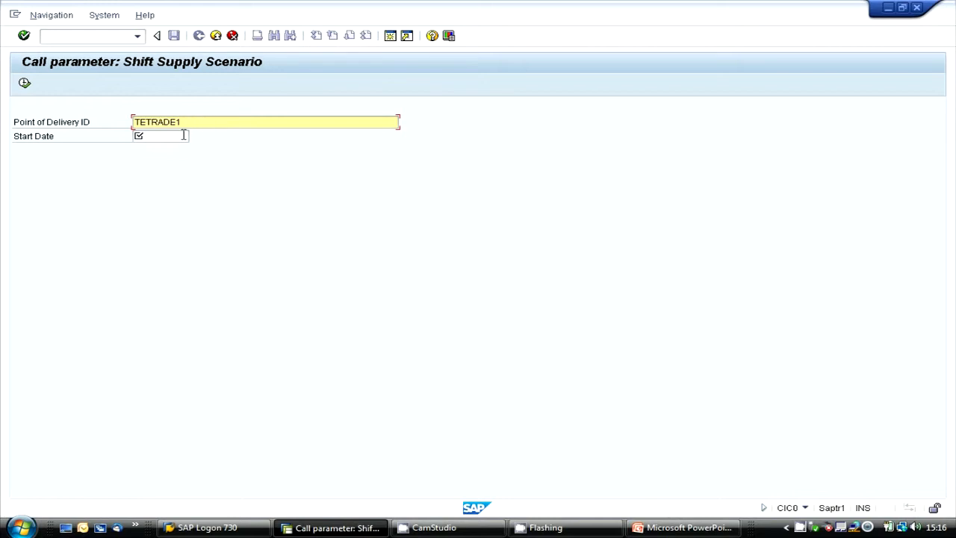
pyautogui.click(184, 135)
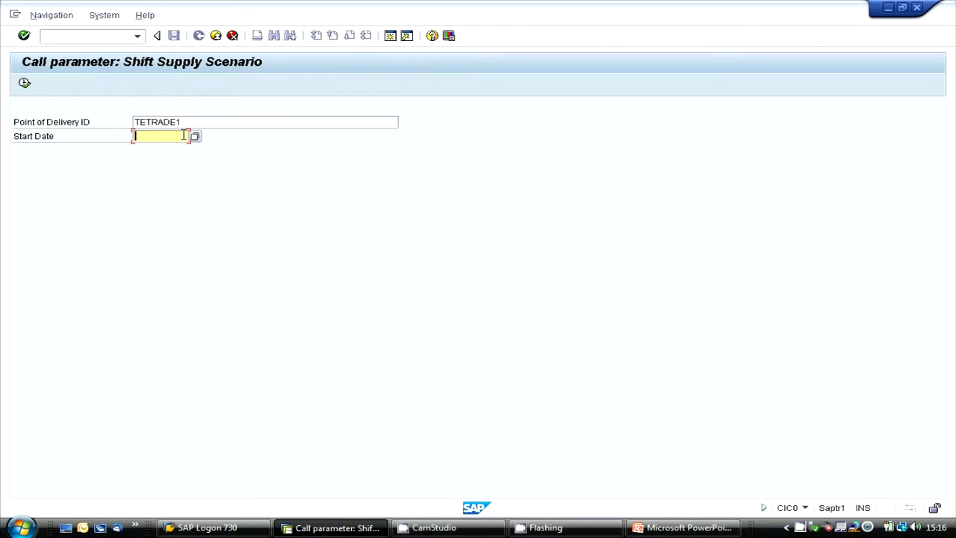
pyautogui.doubleClick(138, 121)
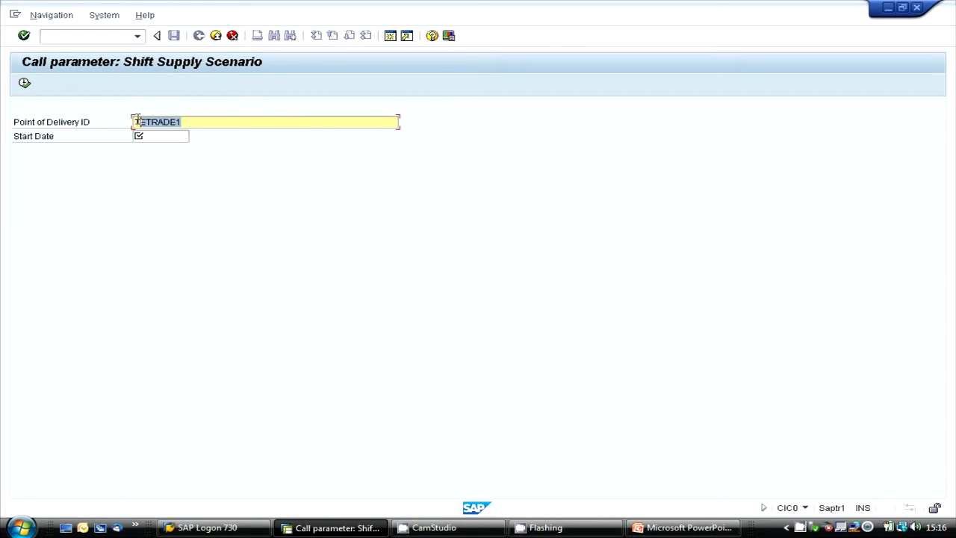
# - Set the start date to 15.02.2014 and execute the supply scenario shift
pyautogui.click(159, 136)
pyautogui.click(162, 137)
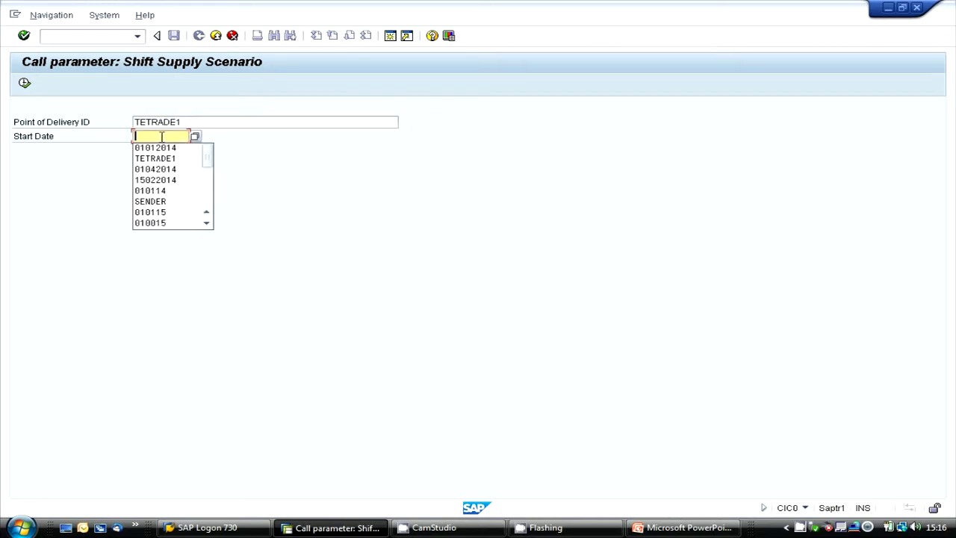
pyautogui.press('Down')
pyautogui.press('Down')
pyautogui.press('Down')
pyautogui.press('Down')
pyautogui.press('Return')
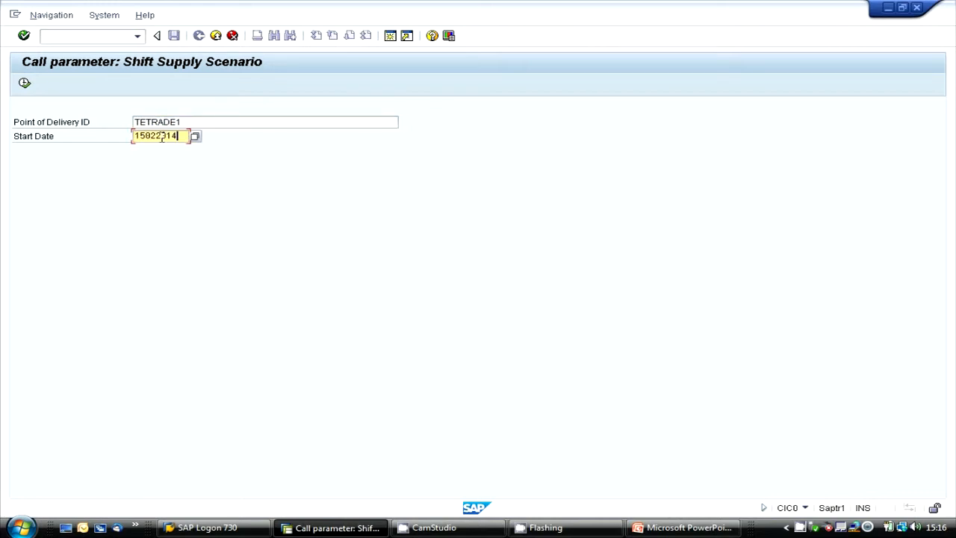
pyautogui.hotkey('shift', 'Tab')
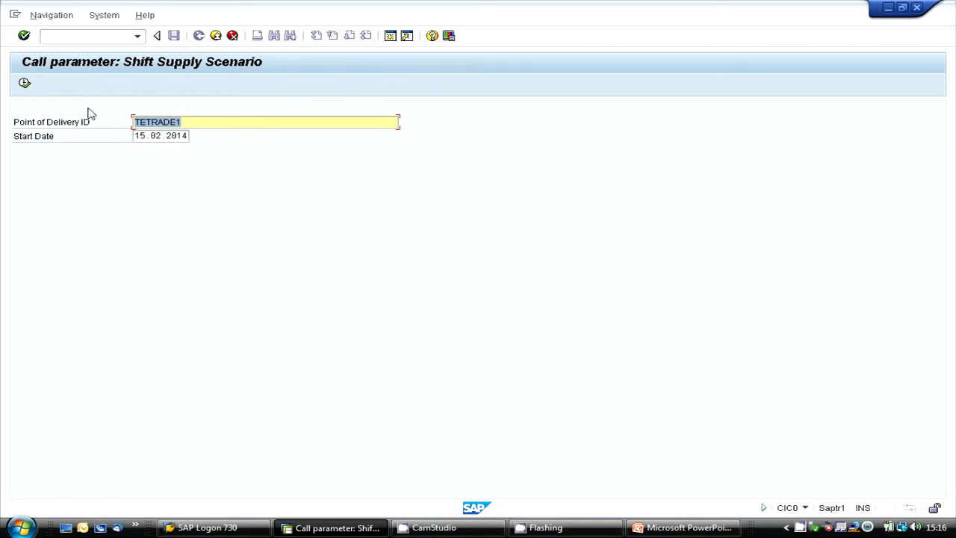
pyautogui.click(24, 84)
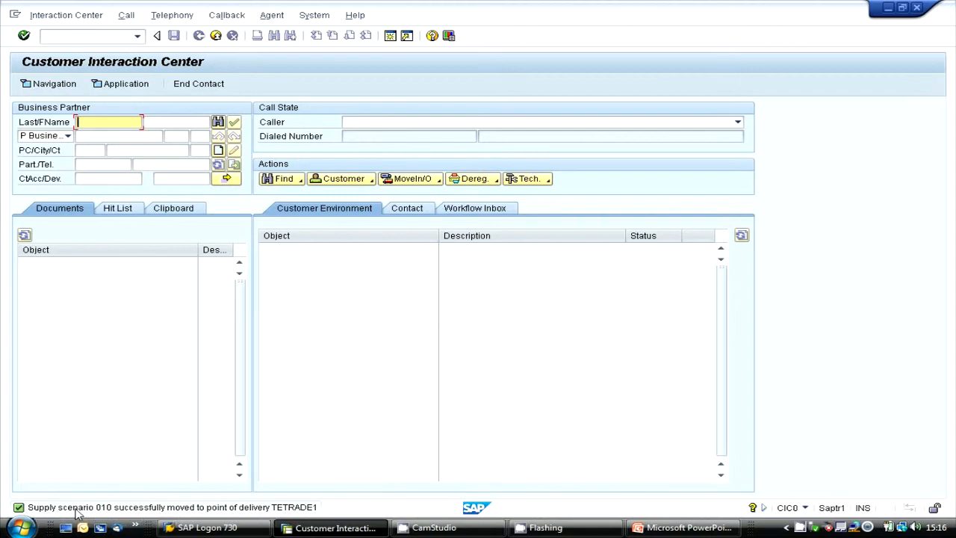
# - Return to transaction EEDM11 and find the flat-structure point of delivery TETRADE1 again
pyautogui.click(73, 37)
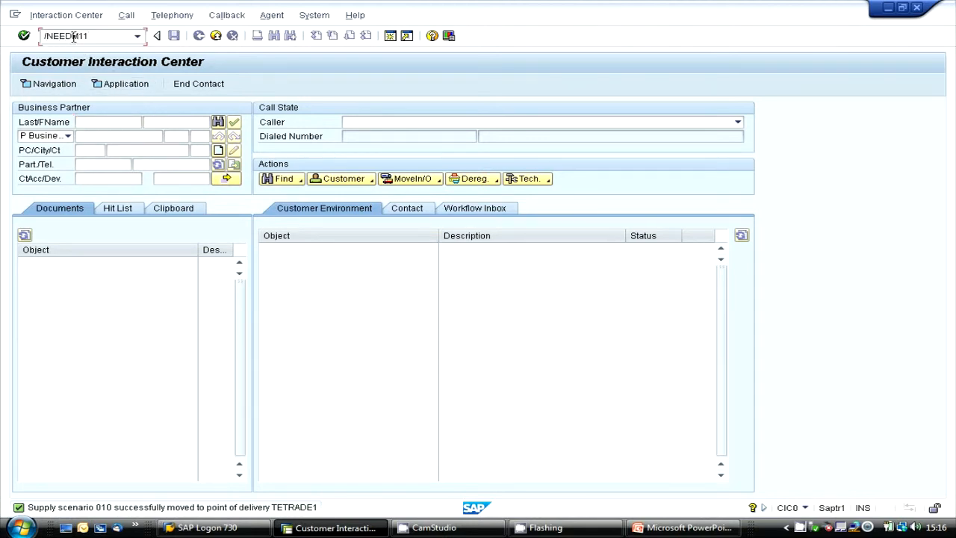
pyautogui.press('Return')
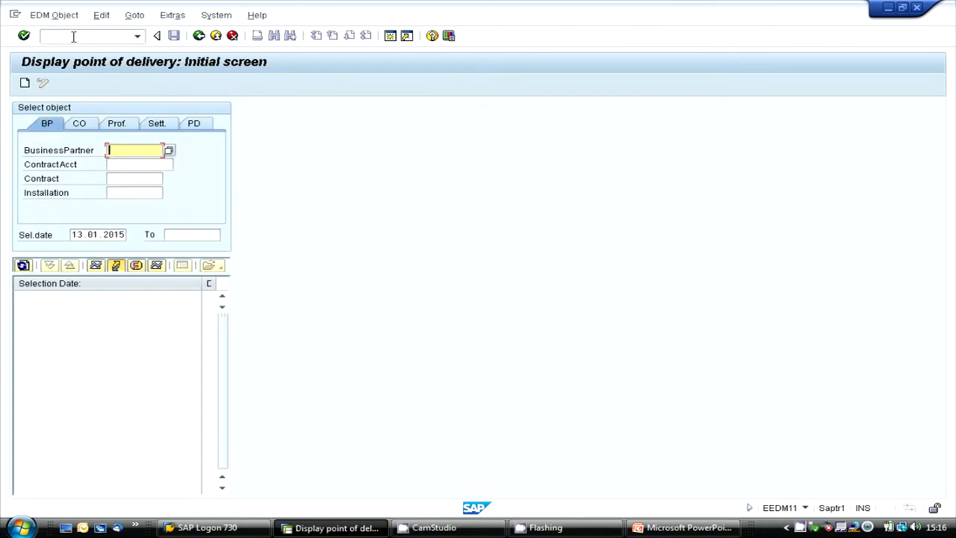
pyautogui.click(193, 124)
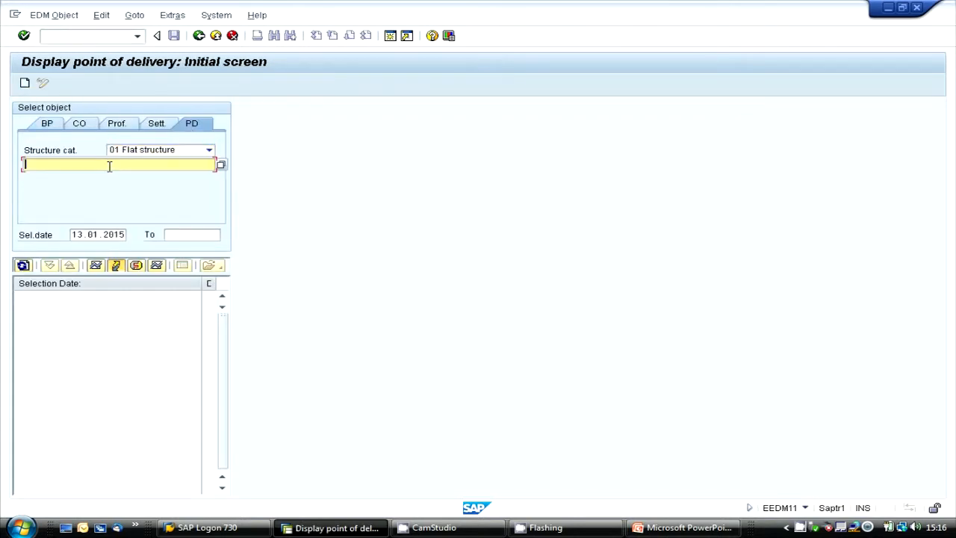
pyautogui.press('Down')
pyautogui.press('Down')
pyautogui.press('Return')
pyautogui.press('Return')
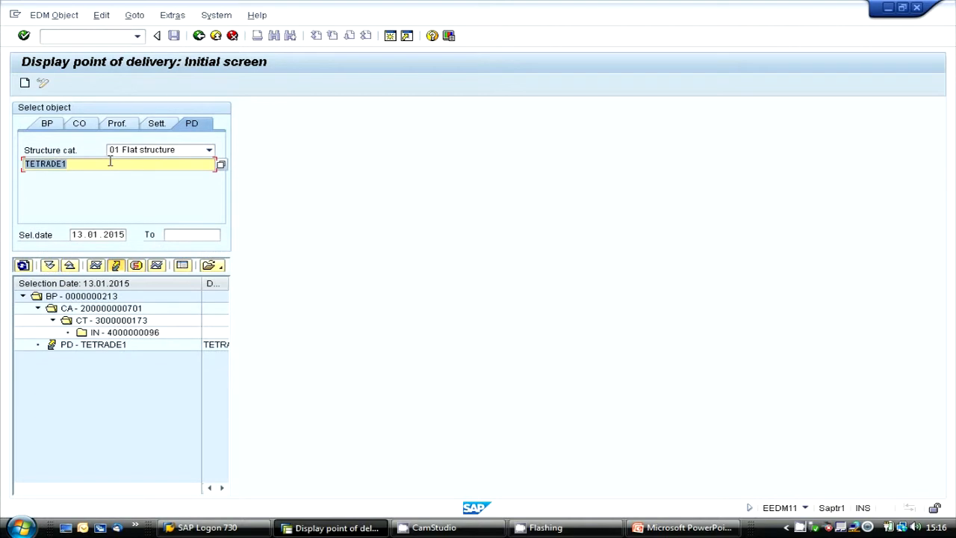
# - Display the supply scenario of point of delivery TETRADE1 and check its From-Date following the shift
pyautogui.doubleClick(106, 344)
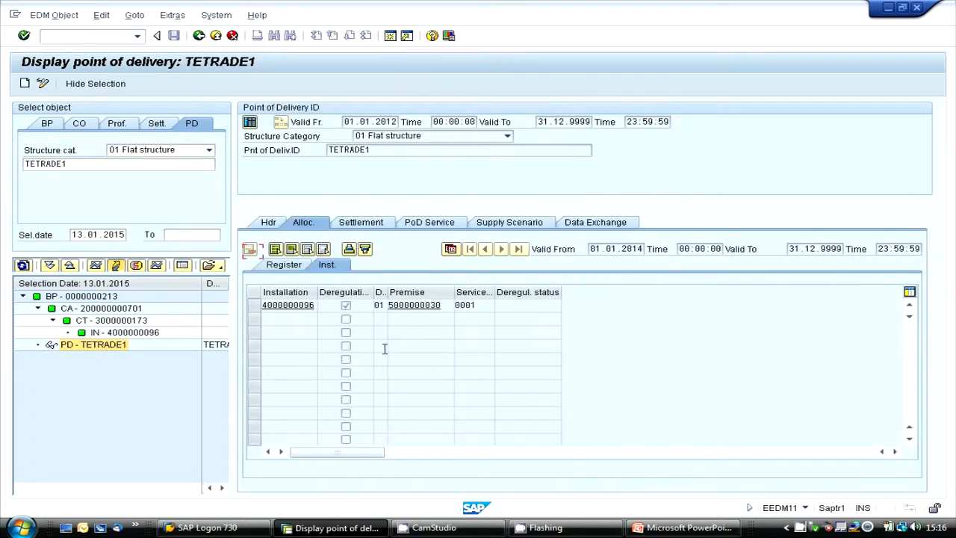
pyautogui.click(510, 230)
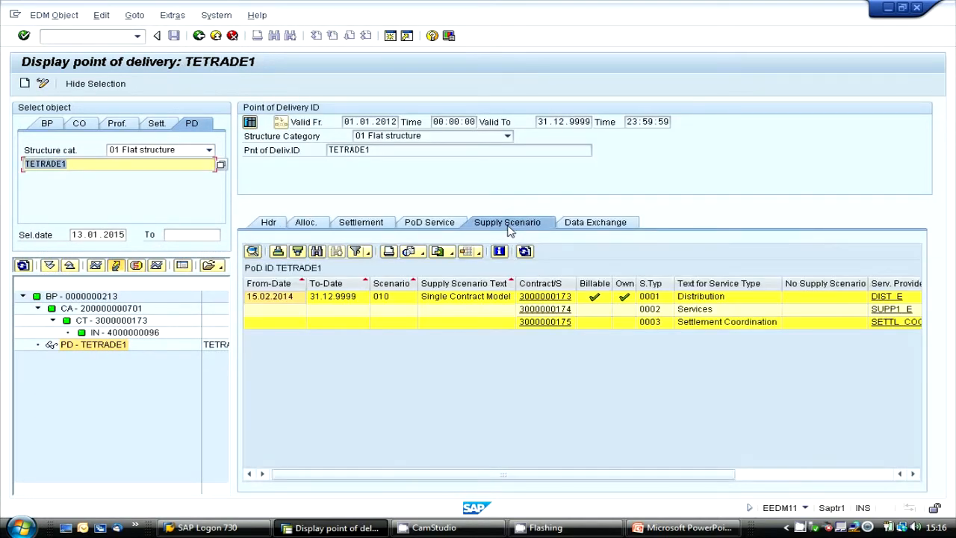
pyautogui.click(275, 285)
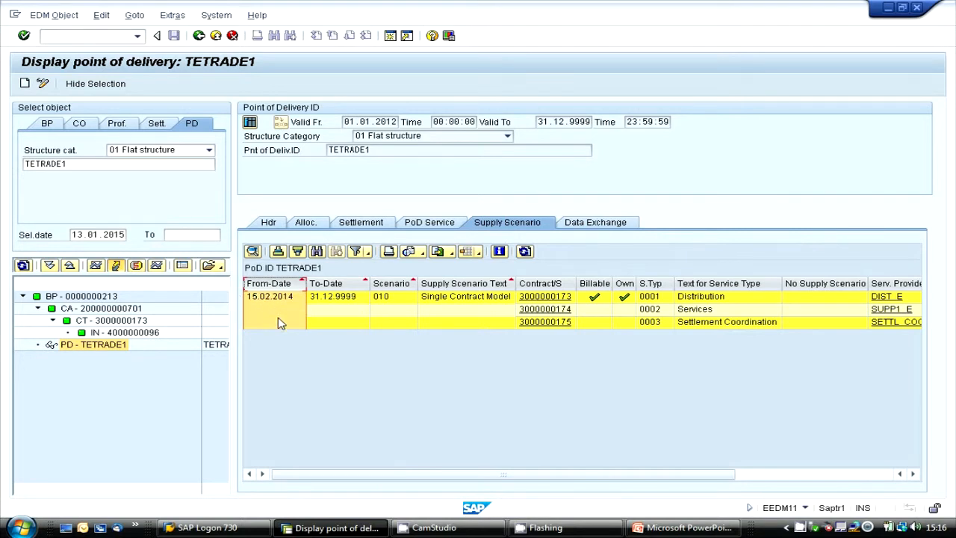
# - Display the contract of the Distribution service, check its move-in date and return to point of delivery TETRADE1
pyautogui.click(547, 296)
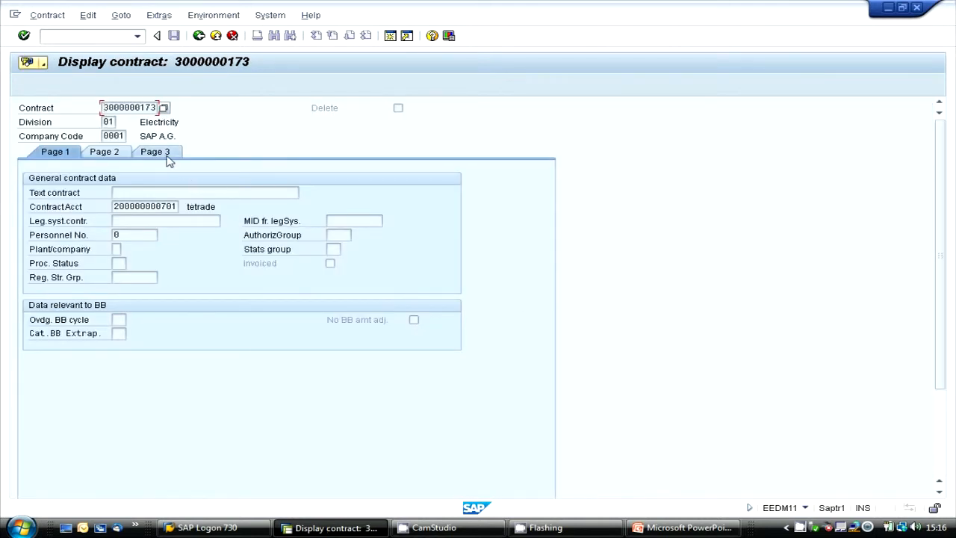
pyautogui.click(168, 157)
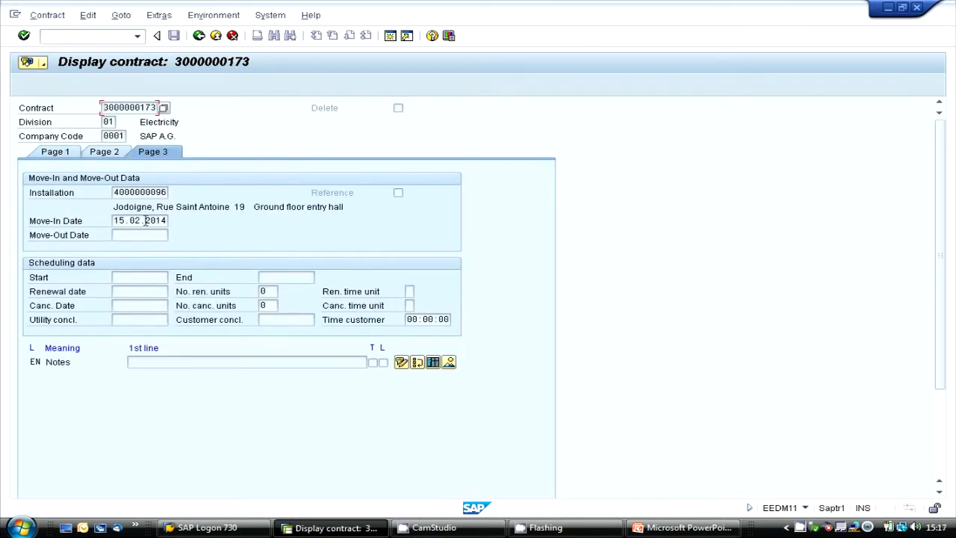
pyautogui.moveTo(115, 221); pyautogui.dragTo(170, 220)
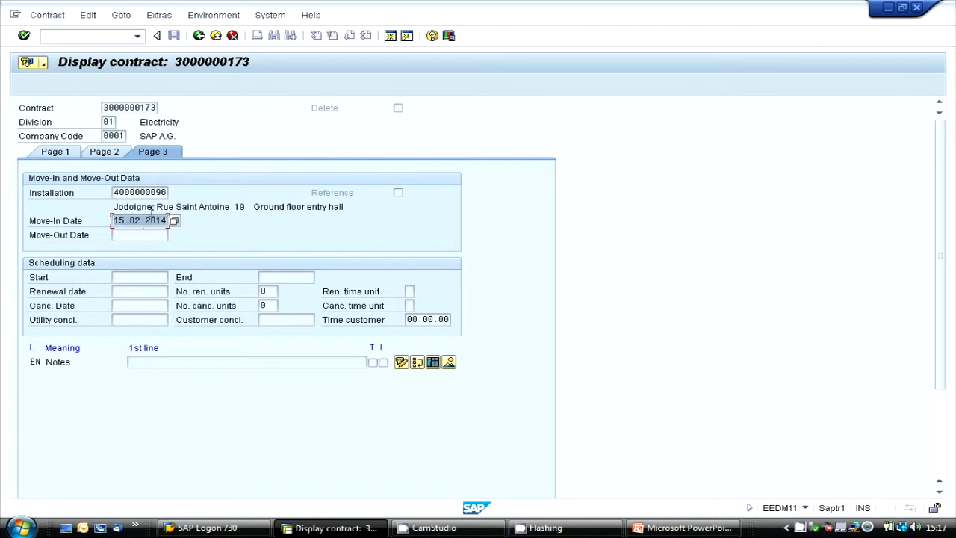
pyautogui.click(201, 37)
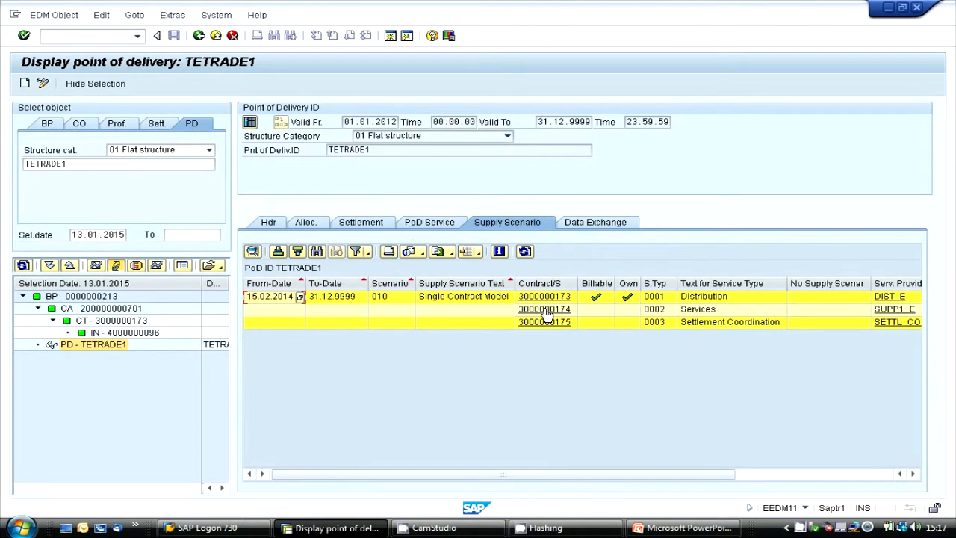
# - Display the non-billable services of TETRADE1, check both start dates, then return and examine the supply scenario's To-Date
pyautogui.doubleClick(547, 312)
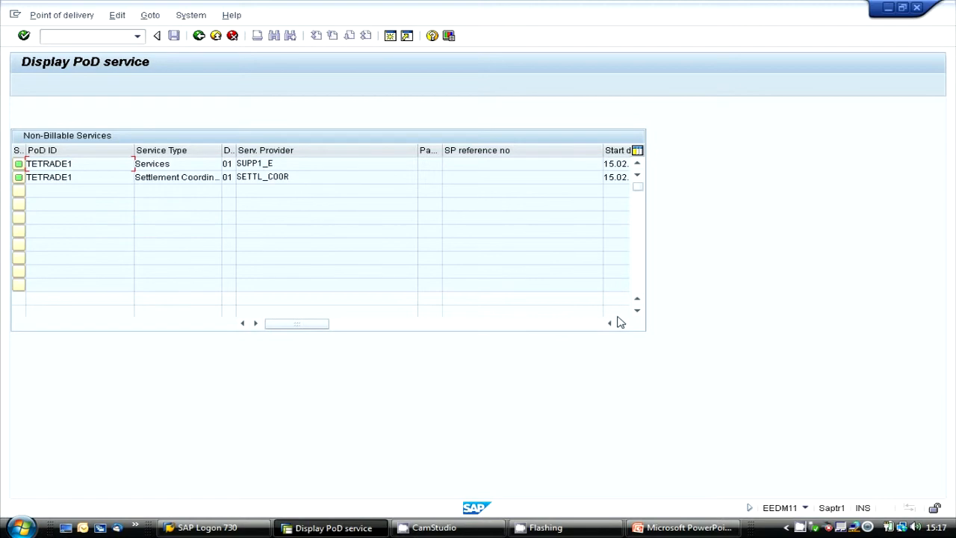
pyautogui.click(621, 323)
pyautogui.doubleClick(463, 164)
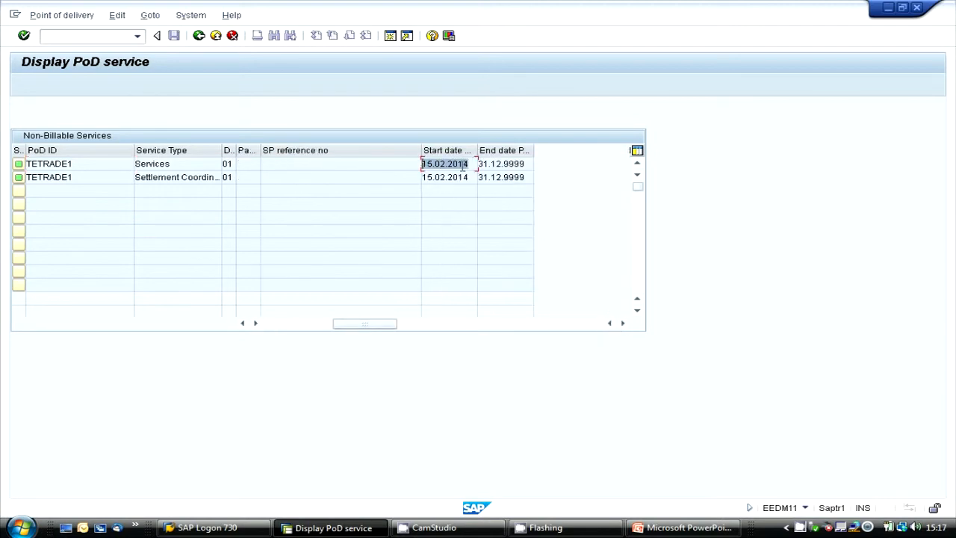
pyautogui.doubleClick(465, 177)
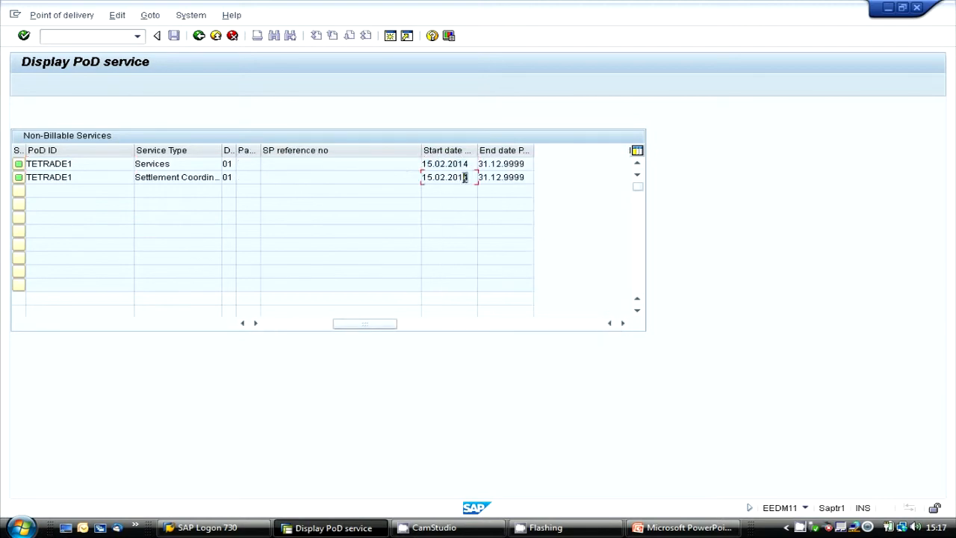
pyautogui.click(199, 37)
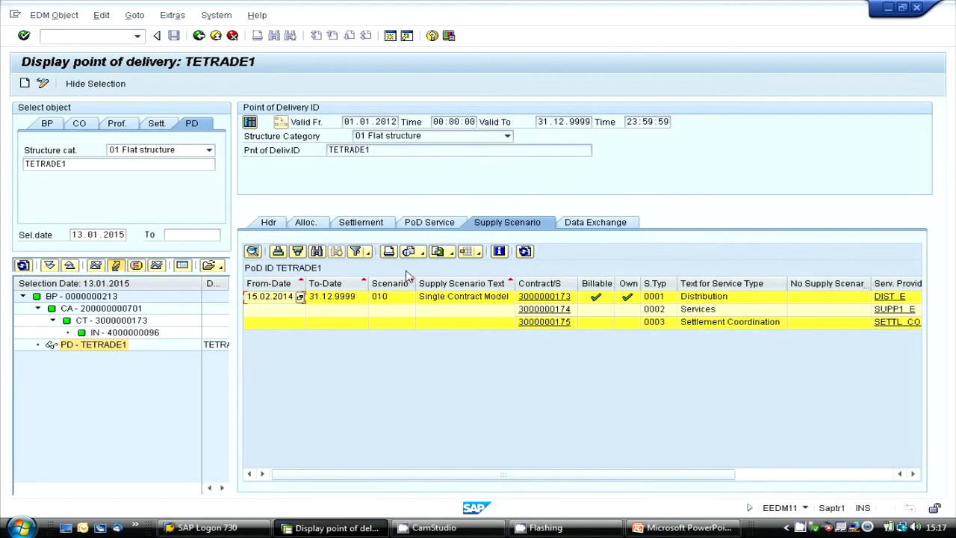
pyautogui.click(343, 283)
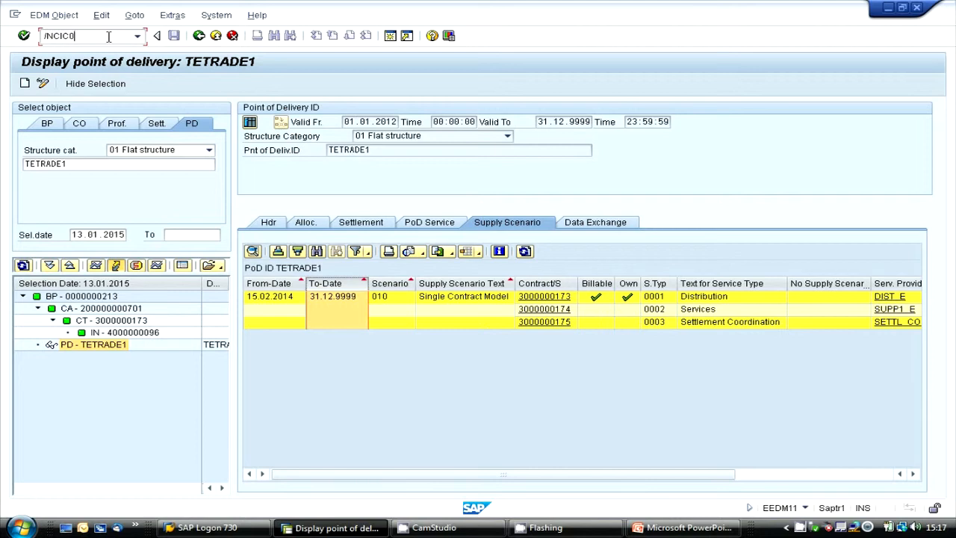
# - Go to the Customer Interaction Center with transaction CIC0 and start the End Supply Scenario action
pyautogui.press('Return')
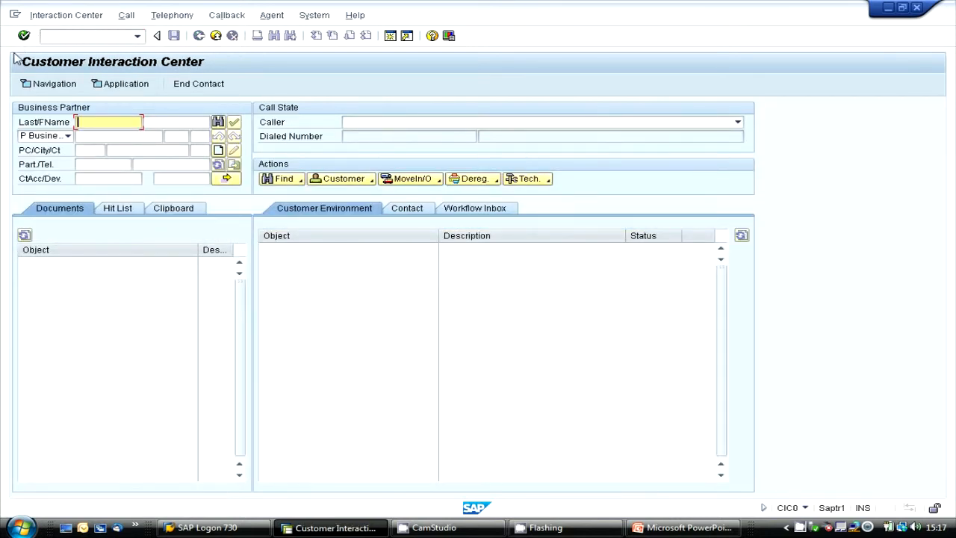
pyautogui.click(491, 181)
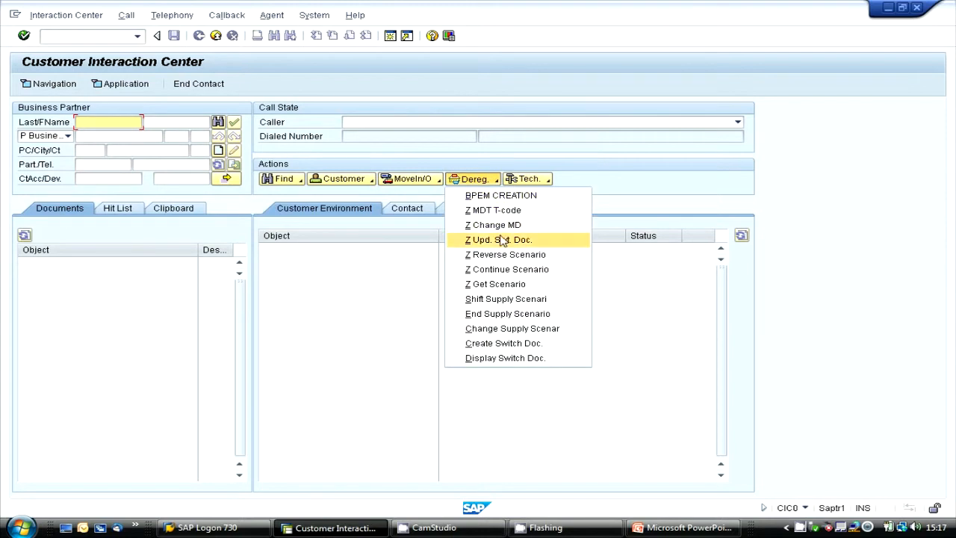
pyautogui.click(508, 313)
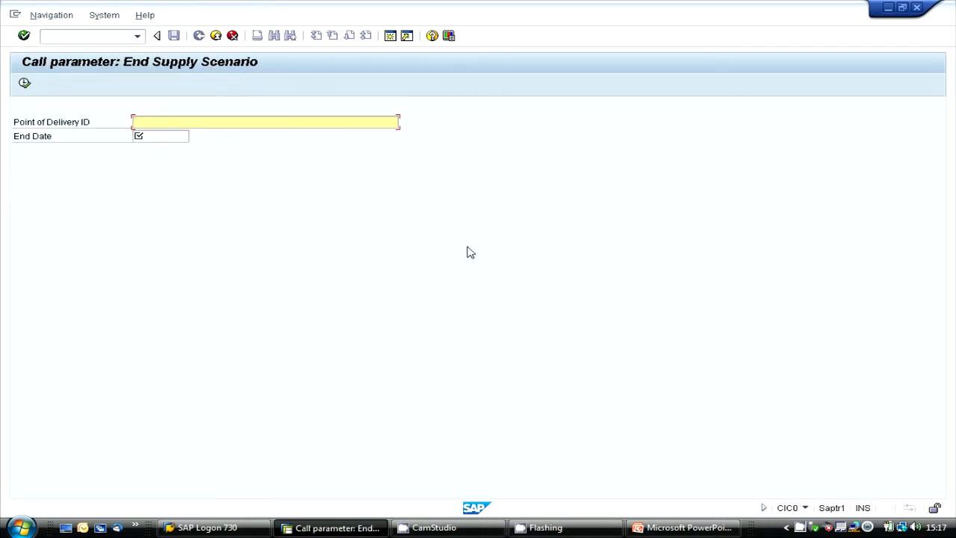
# - Enter TETRADE1 as the point of delivery ID for ending the supply scenario
pyautogui.click(201, 122)
pyautogui.press('Down')
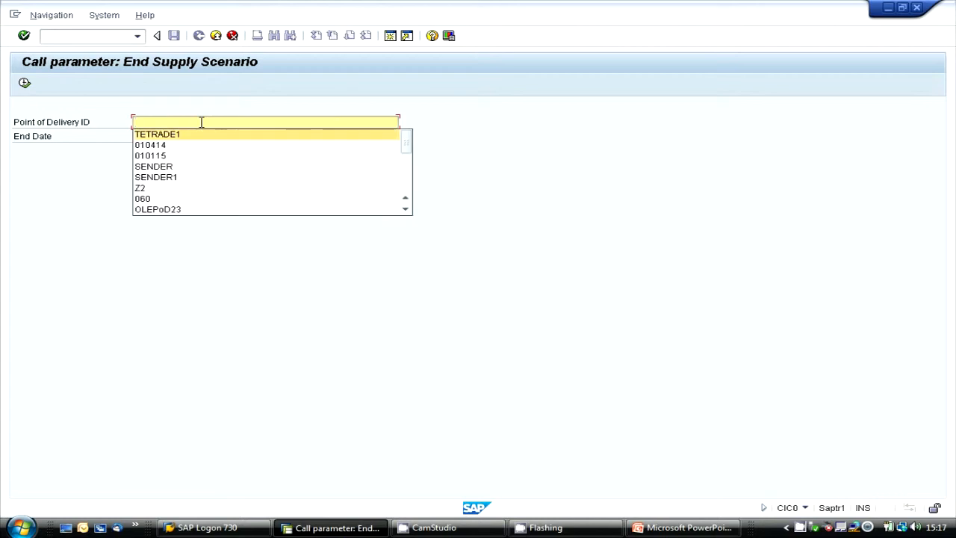
pyautogui.press('Return')
pyautogui.press('Return')
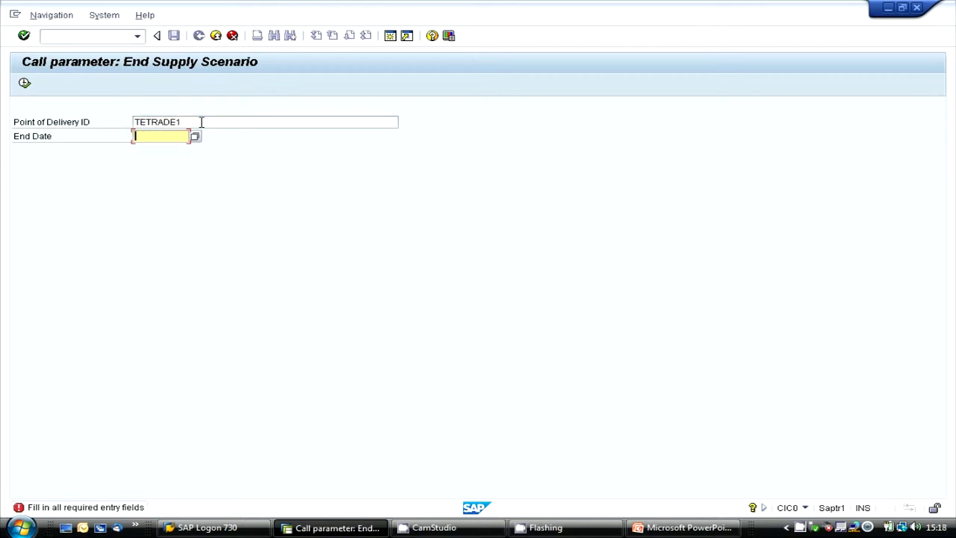
# - Set the end date to 01.04.2014 and execute the ending of the supply scenario
pyautogui.press('Down')
pyautogui.press('Down')
pyautogui.press('Down')
pyautogui.press('Down')
pyautogui.press('Down')
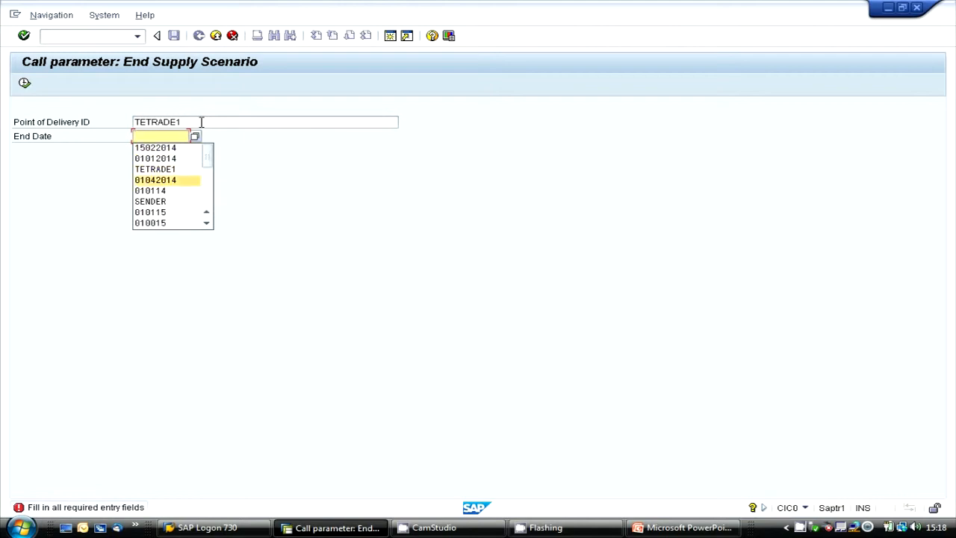
pyautogui.press('Return')
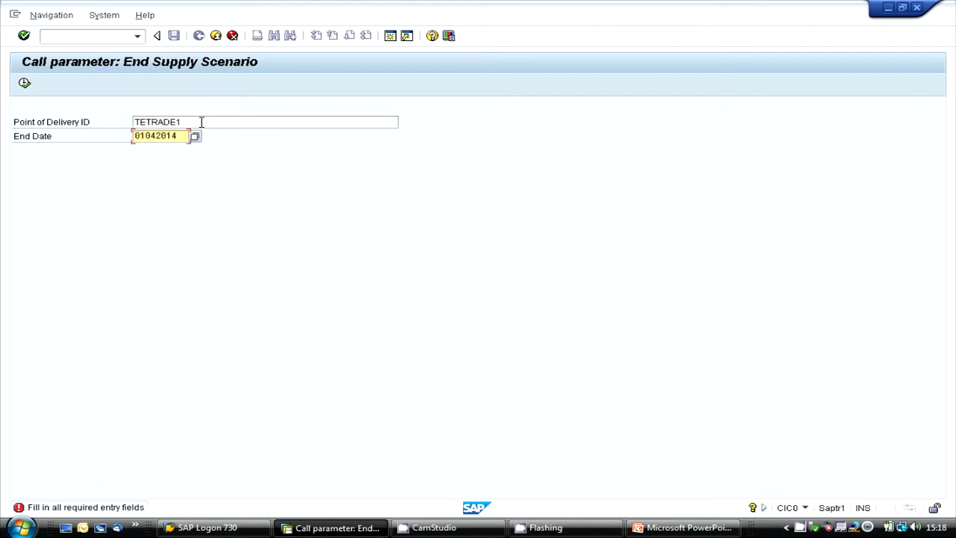
pyautogui.press('Return')
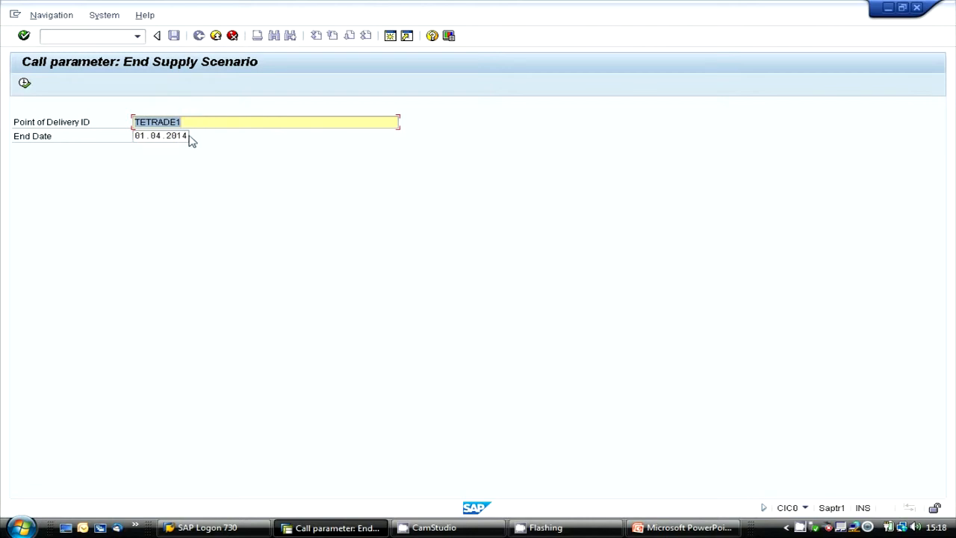
pyautogui.click(25, 83)
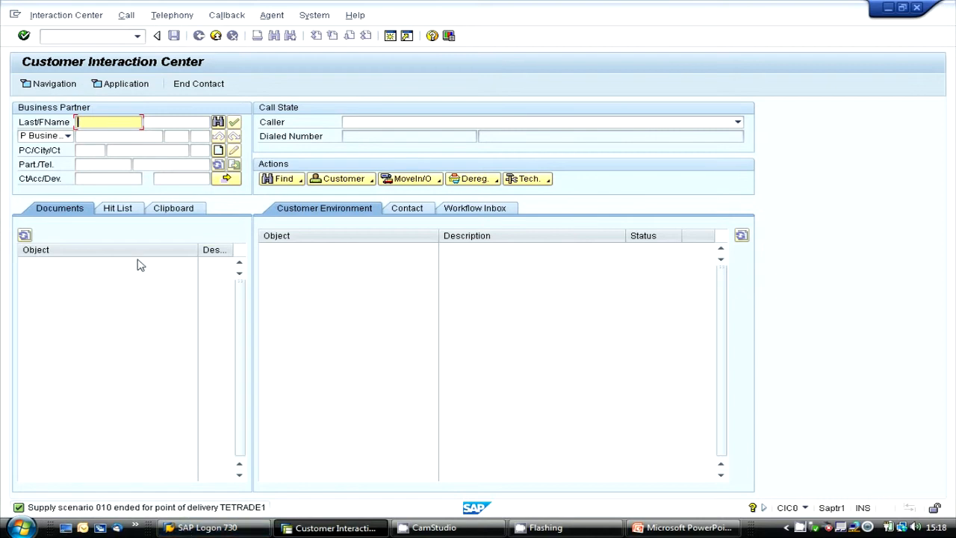
# - Go to transaction EEDM11 and find the flat-structure point of delivery TETRADE1
pyautogui.click(91, 38)
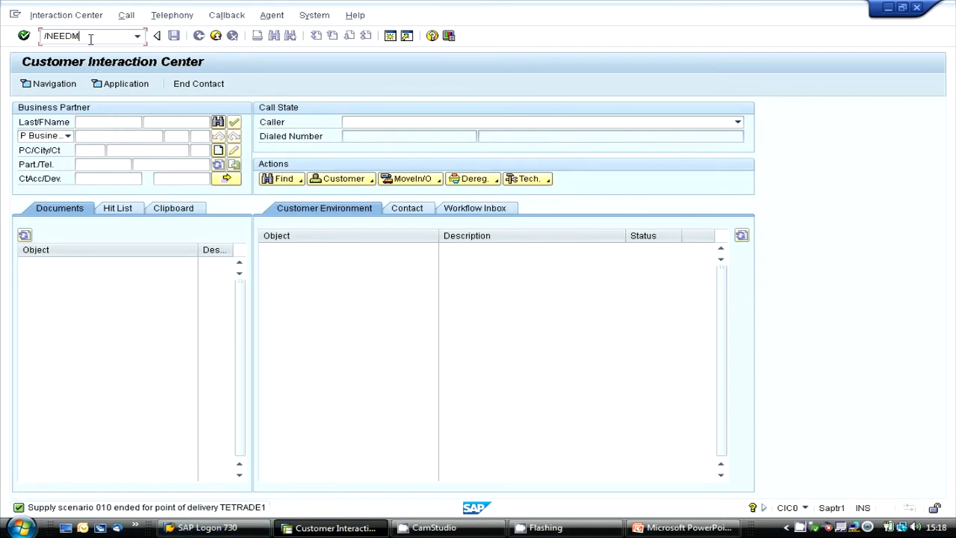
pyautogui.press('Return')
pyautogui.click(193, 123)
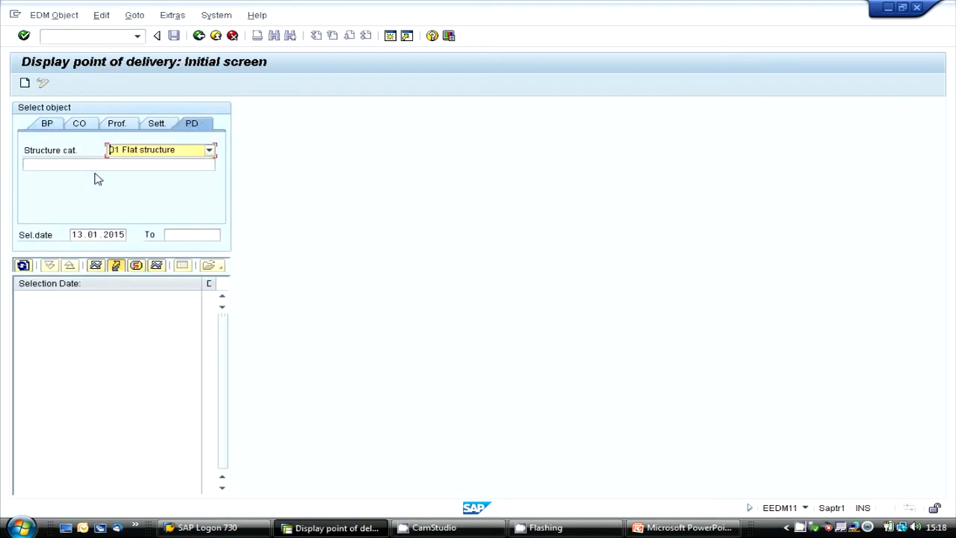
pyautogui.click(66, 163)
pyautogui.press('Down')
pyautogui.press('Return')
pyautogui.press('Return')
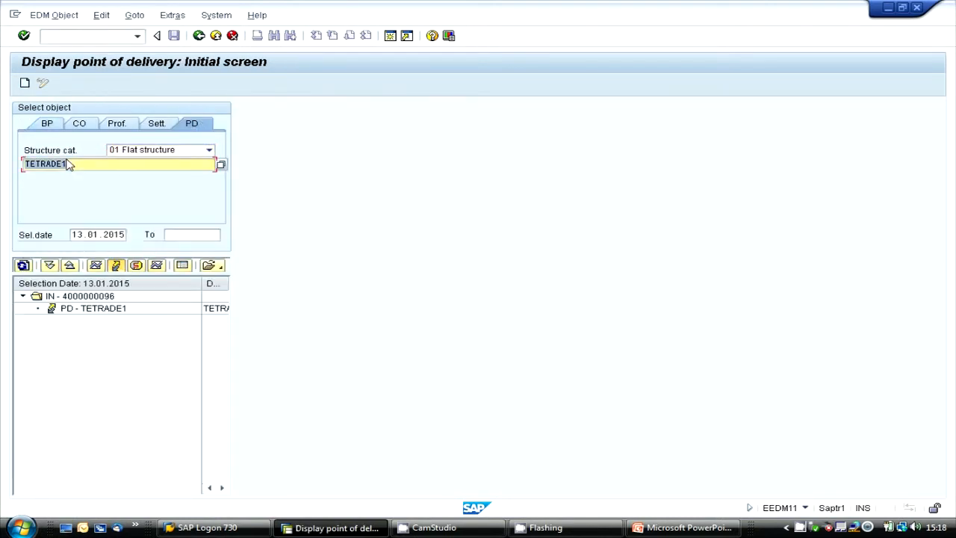
# - Display the supply scenario of point of delivery TETRADE1 and check its To-Date after the scenario was ended
pyautogui.click(97, 311)
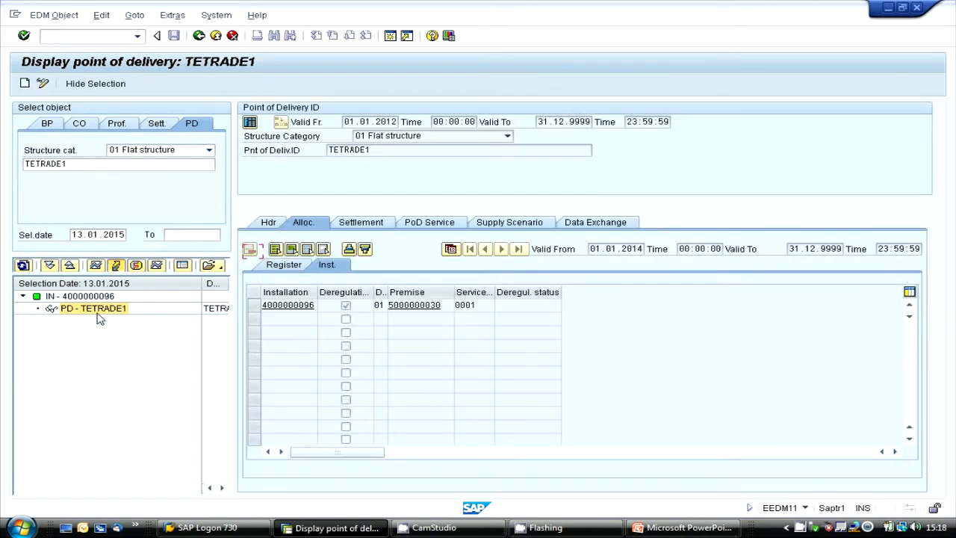
pyautogui.click(506, 222)
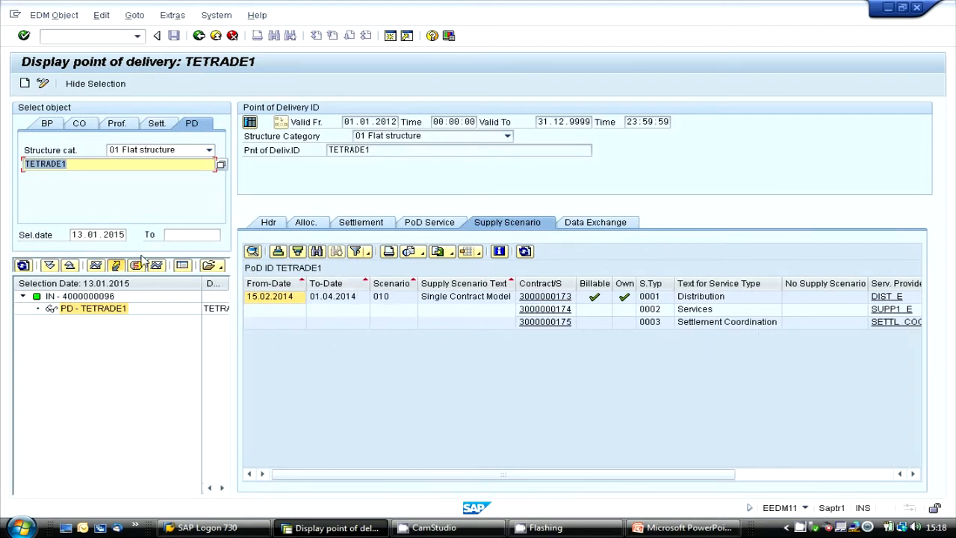
pyautogui.click(70, 233)
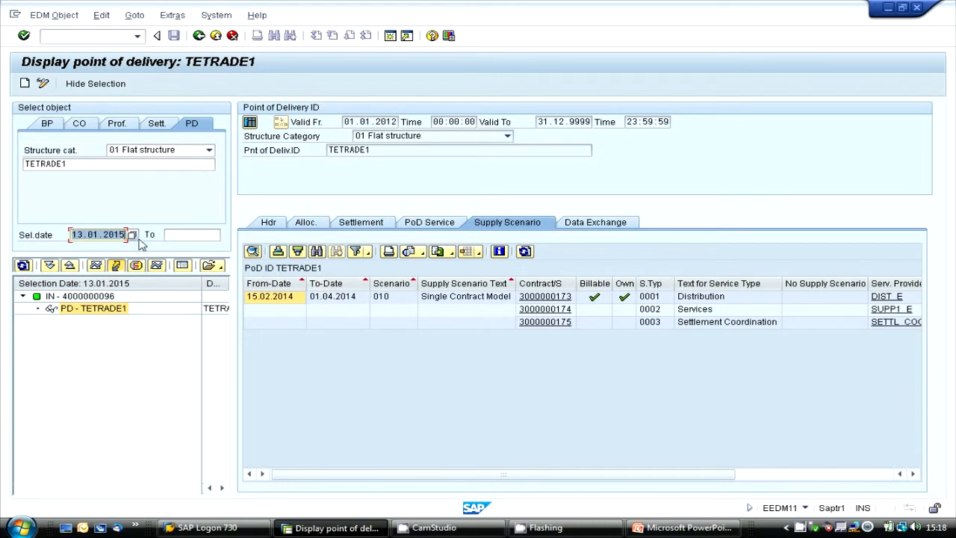
pyautogui.click(337, 283)
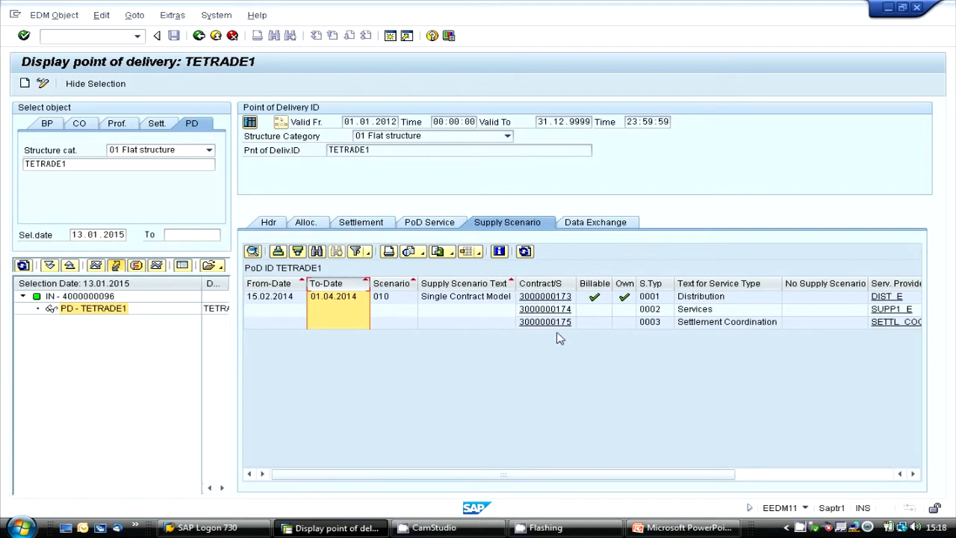
# - Display the Distribution service's contract, check its move-out date and return to the point of delivery
pyautogui.click(548, 299)
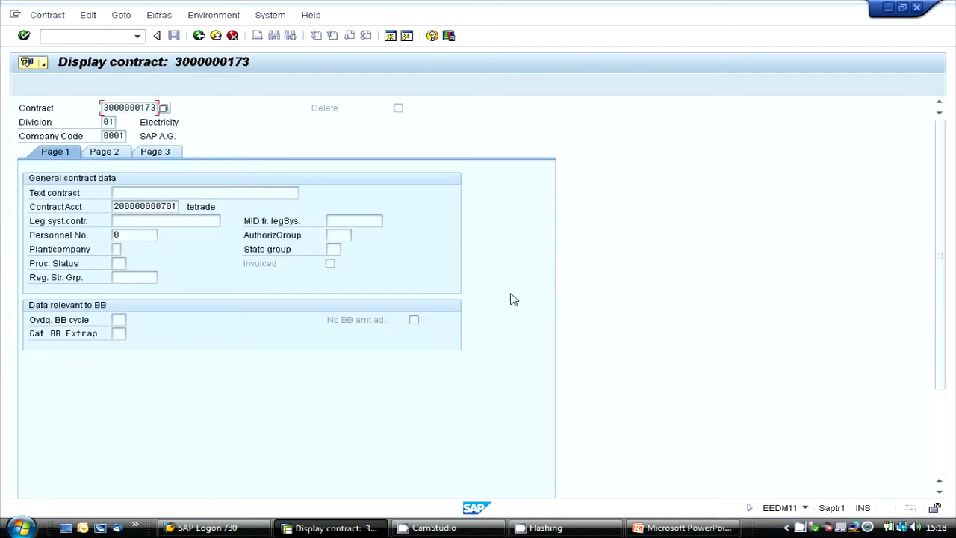
pyautogui.click(156, 152)
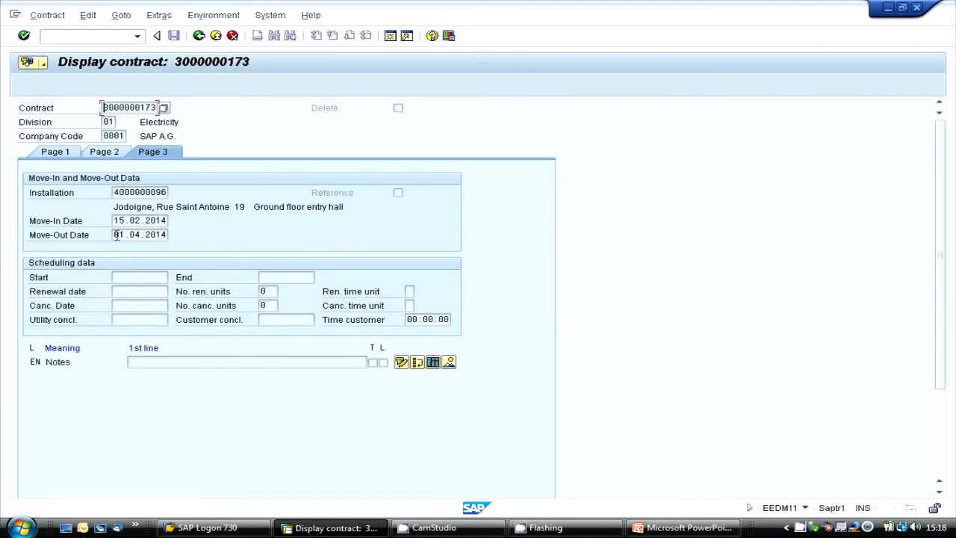
pyautogui.click(199, 35)
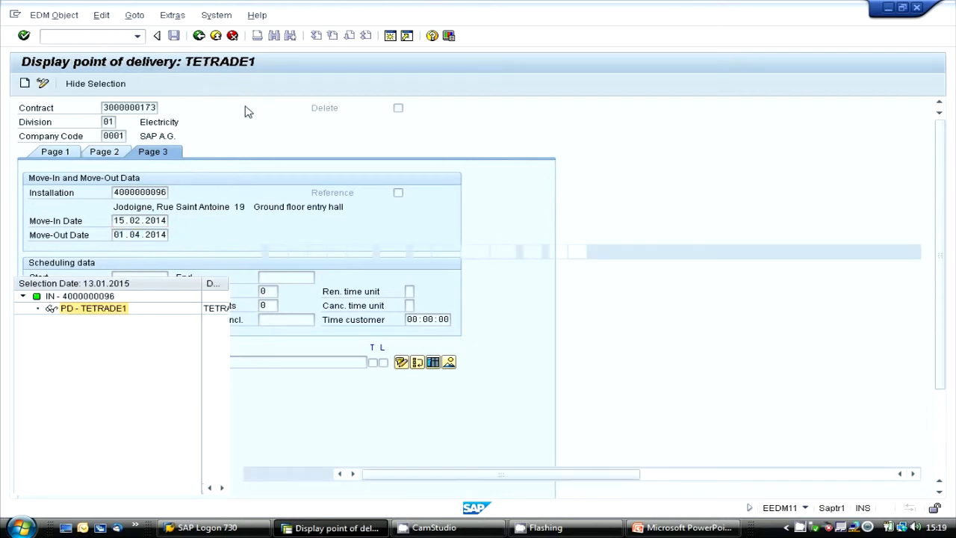
# - Display the non-billable services of TETRADE1, check their end dates, then return and compare them with the scenario's To-Date
pyautogui.click(530, 309)
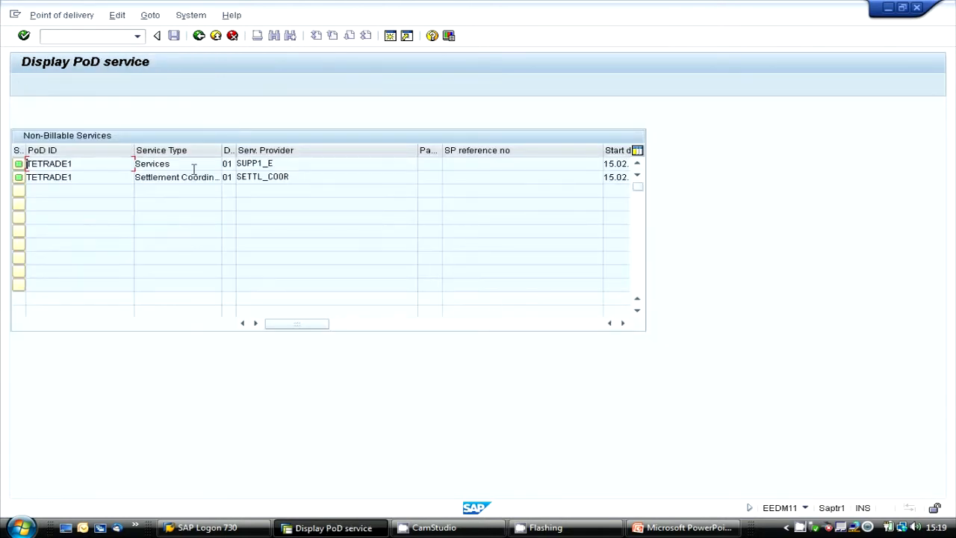
pyautogui.click(622, 323)
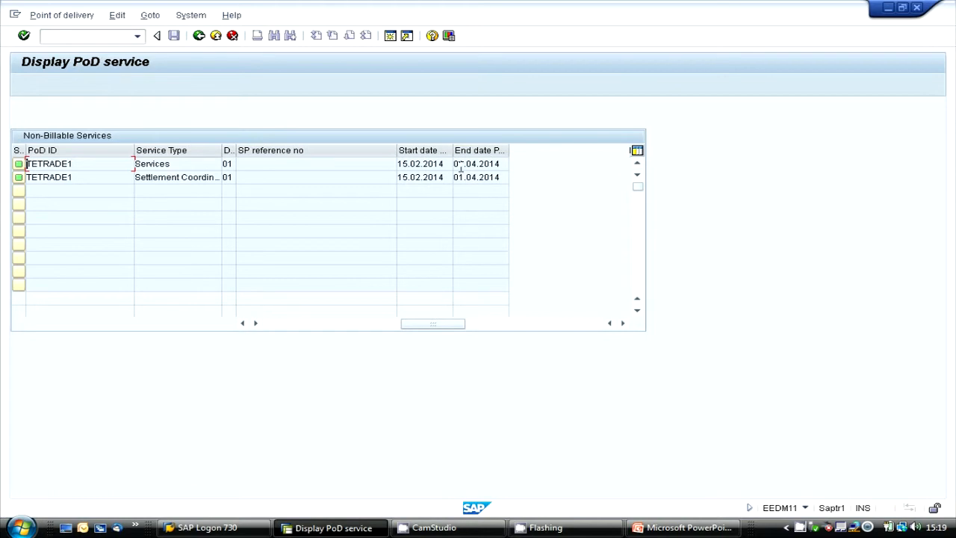
pyautogui.moveTo(461, 169); pyautogui.dragTo(519, 167)
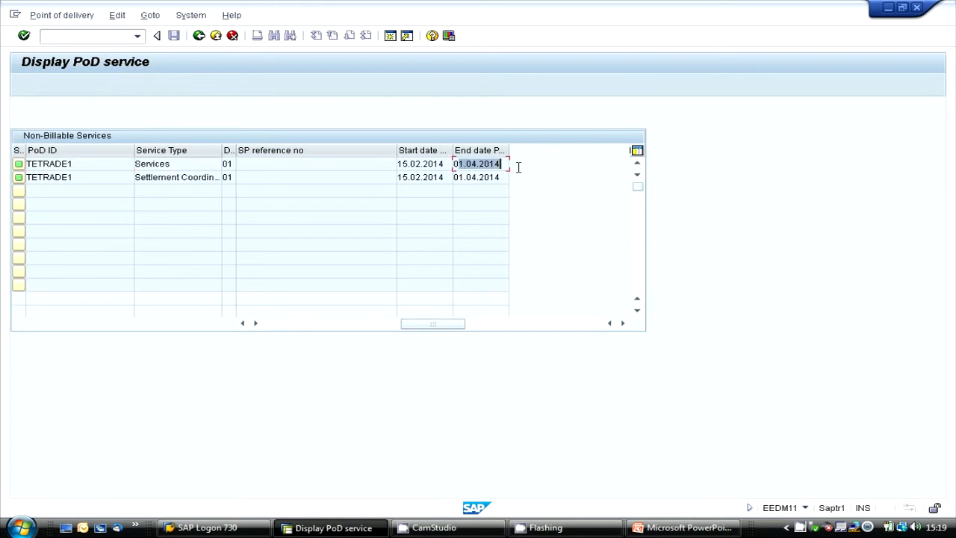
pyautogui.click(198, 36)
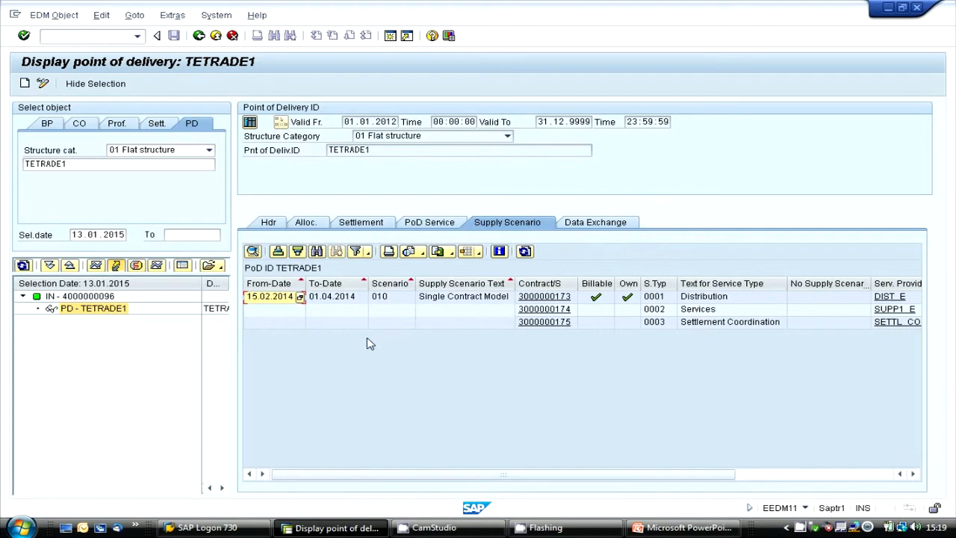
pyautogui.click(341, 282)
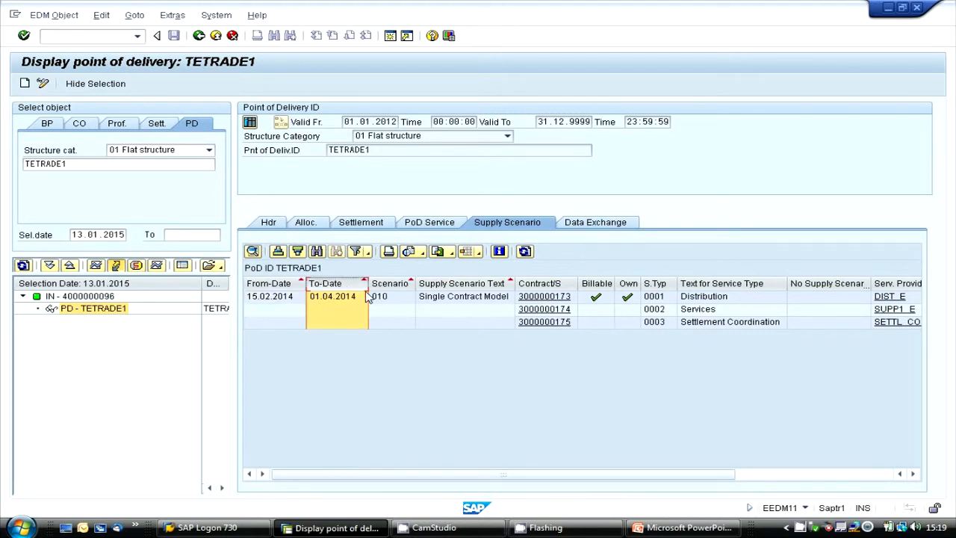
# - Go to transaction CIC0 and start the Z Continue Scenario action from the deregulation actions
pyautogui.click(72, 36)
pyautogui.write('/NCIC0')
pyautogui.press('Return')
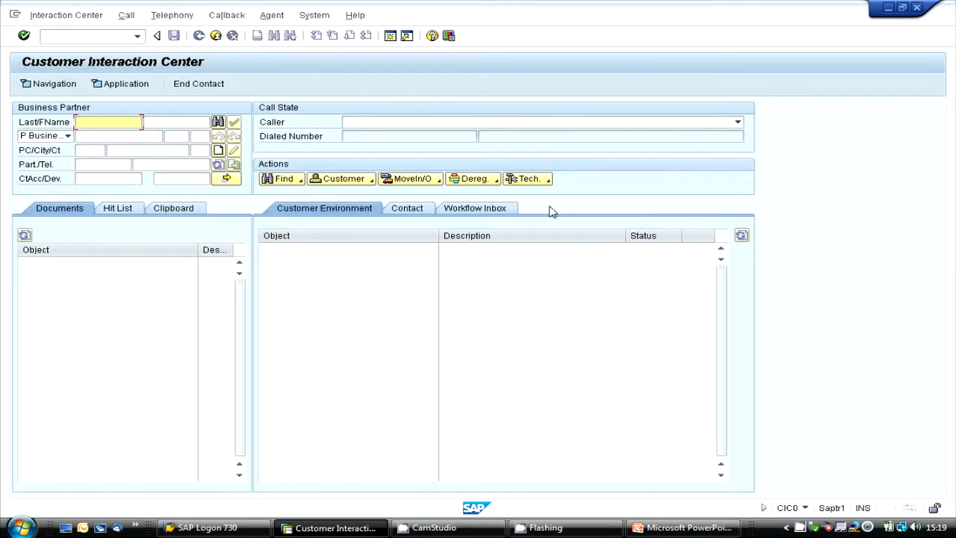
pyautogui.click(495, 181)
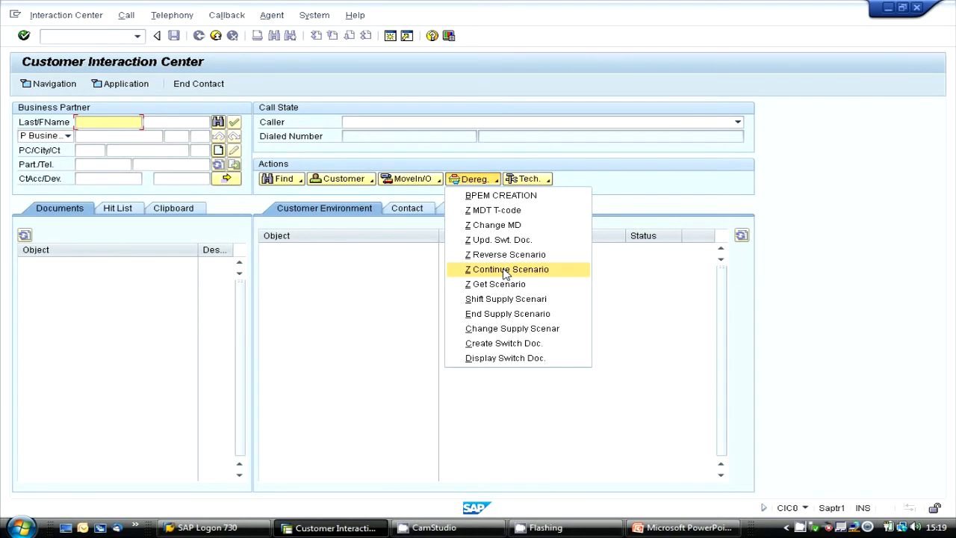
pyautogui.click(506, 272)
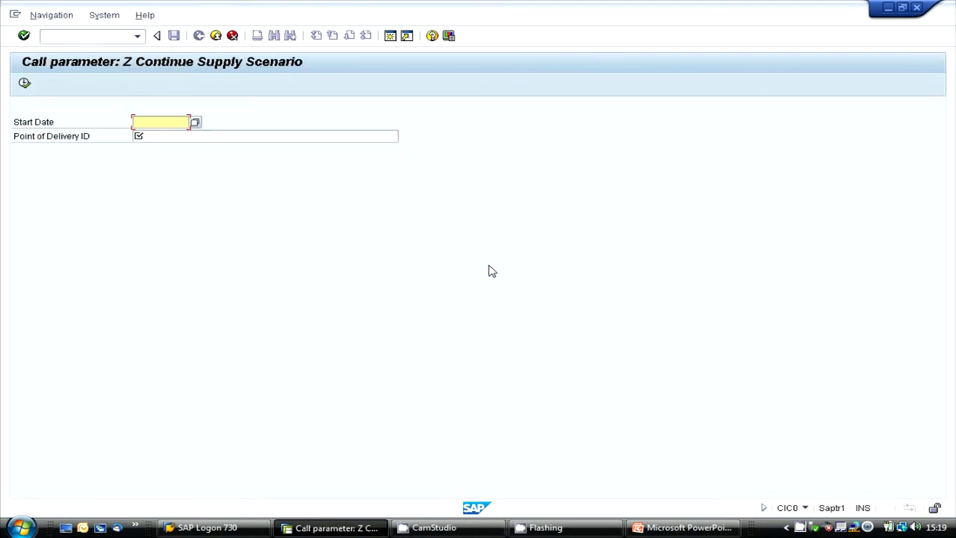
# - Enter TETRADE1 as the point of delivery ID for the supply scenario continuation
pyautogui.click(160, 137)
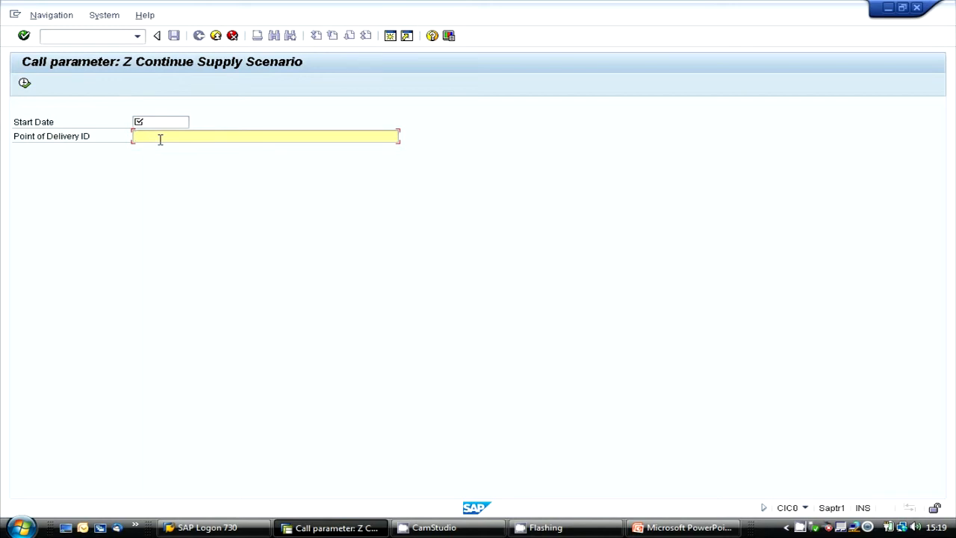
pyautogui.press('Down')
pyautogui.press('Down')
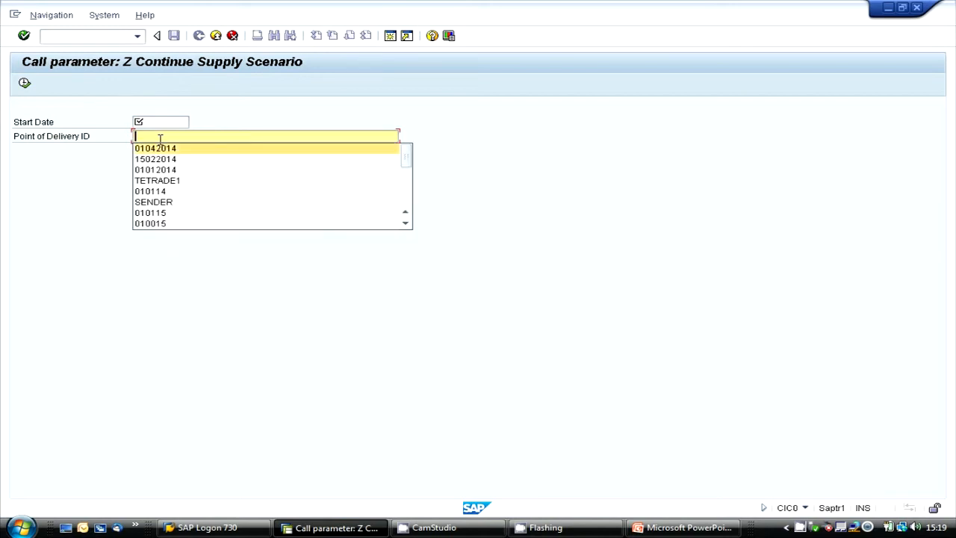
pyautogui.press('Down')
pyautogui.press('Down')
pyautogui.press('Down')
pyautogui.press('Return')
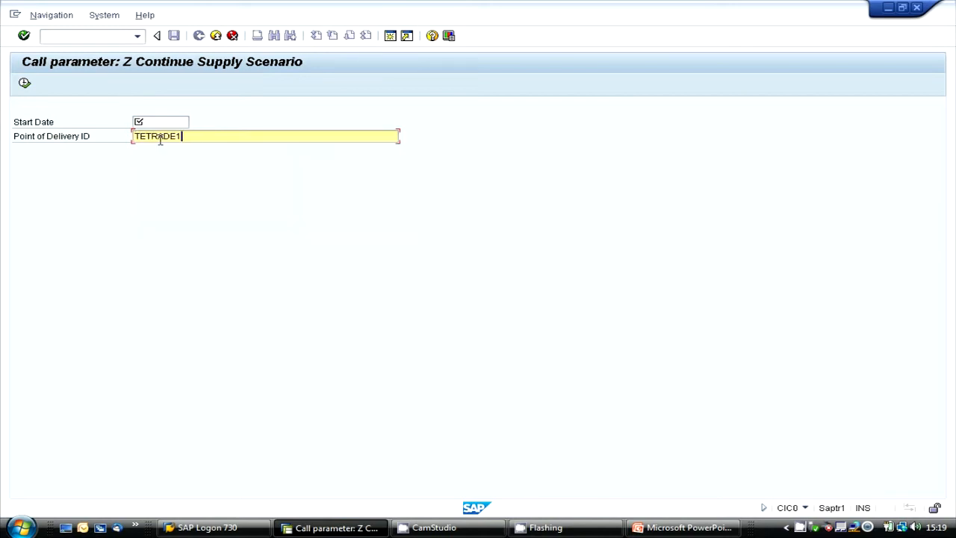
# - Set the continuation's start date to 01.04.2014 and execute it
pyautogui.click(162, 120)
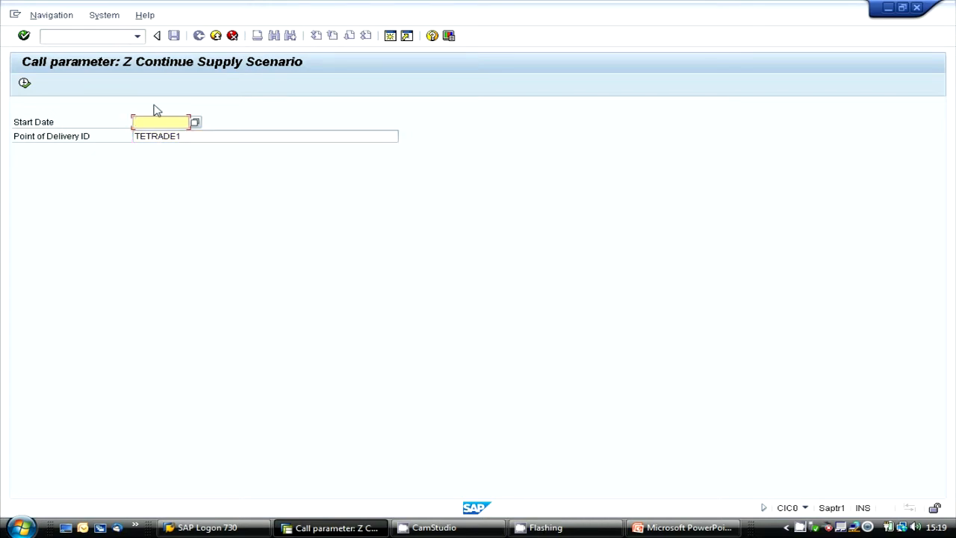
pyautogui.press('Down')
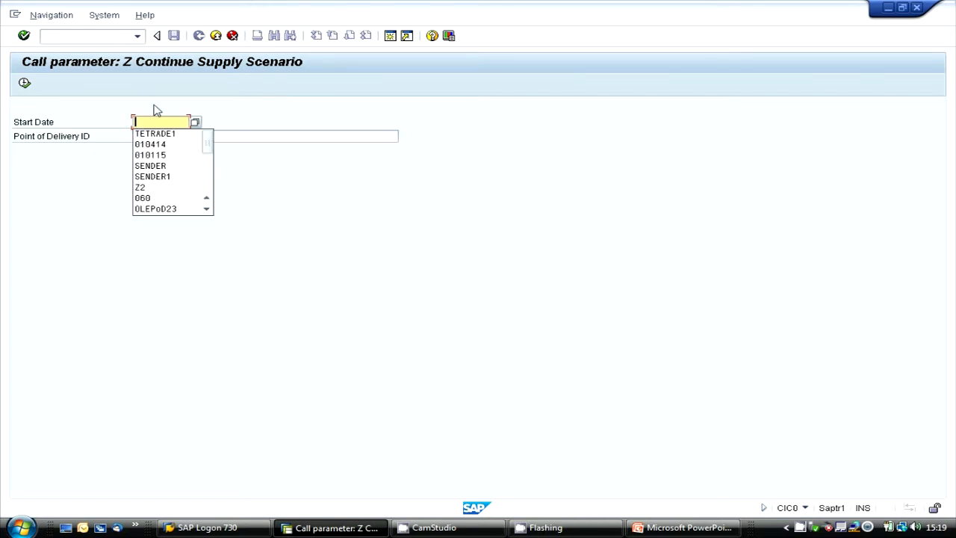
pyautogui.press('Down')
pyautogui.press('Down')
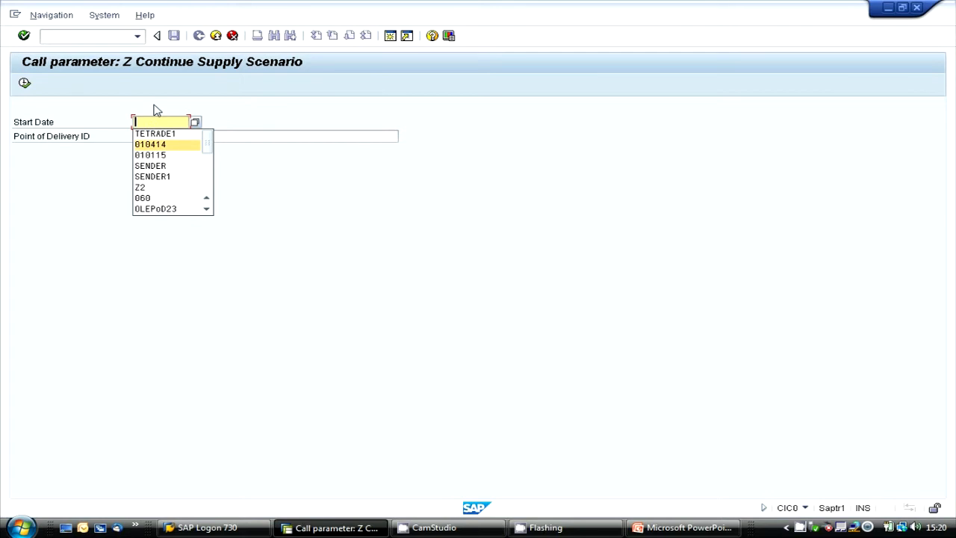
pyautogui.press('Return')
pyautogui.press('Return')
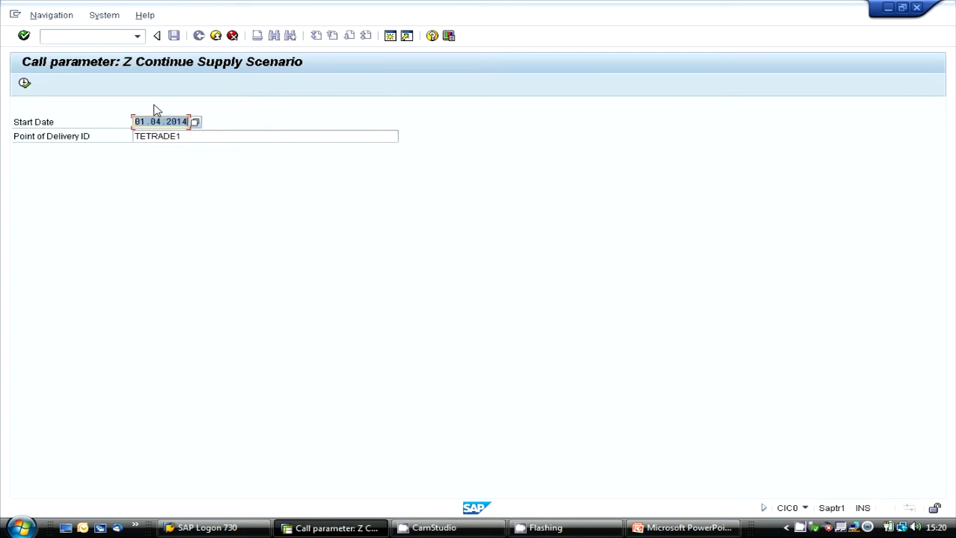
pyautogui.click(24, 83)
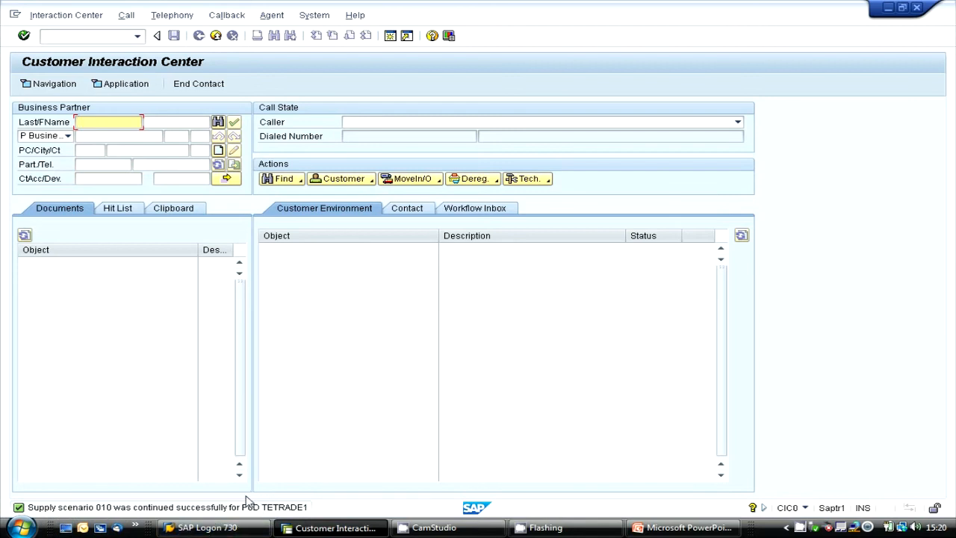
# - Open transaction EEDM11 and look up the flat-structure point of delivery TETRADE1 again
pyautogui.click(78, 40)
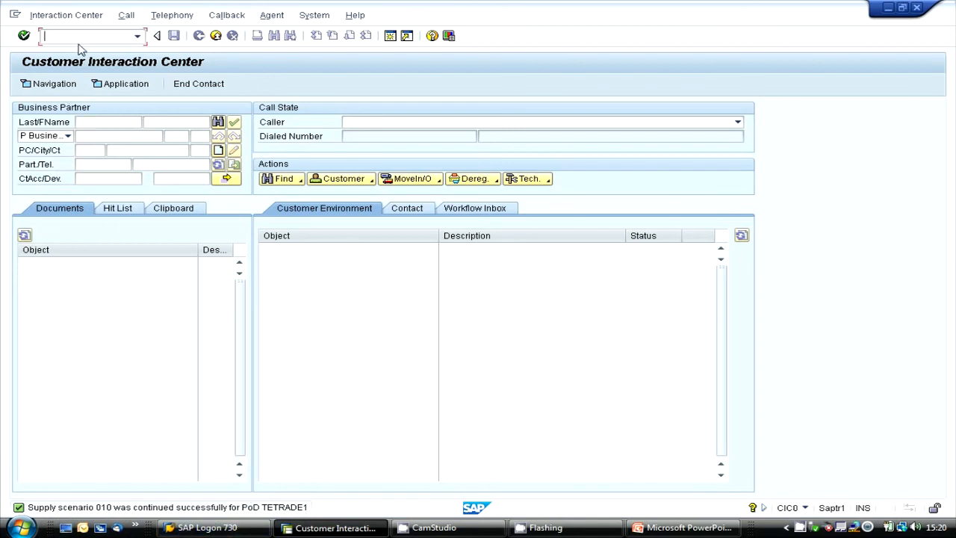
pyautogui.write('/NEEDM11')
pyautogui.press('Return')
pyautogui.click(205, 126)
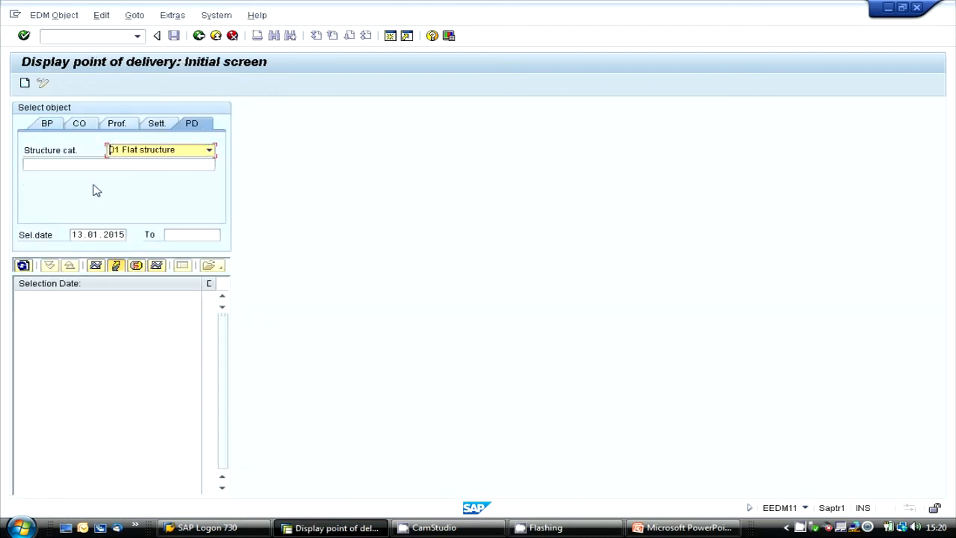
pyautogui.click(81, 166)
pyautogui.press('Down')
pyautogui.press('Return')
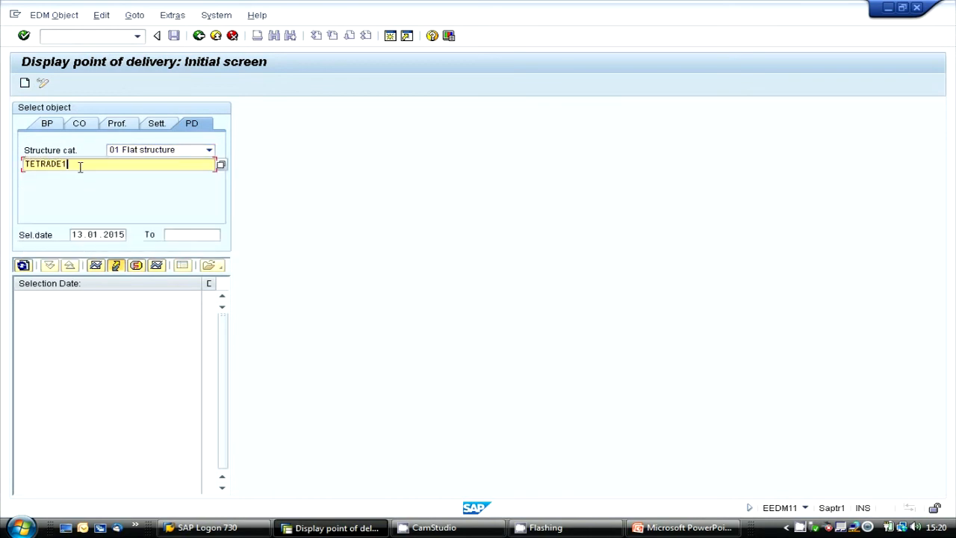
pyautogui.press('Return')
# - Display TETRADE1's supply scenario and check its To-Date after the continuation
pyautogui.click(91, 346)
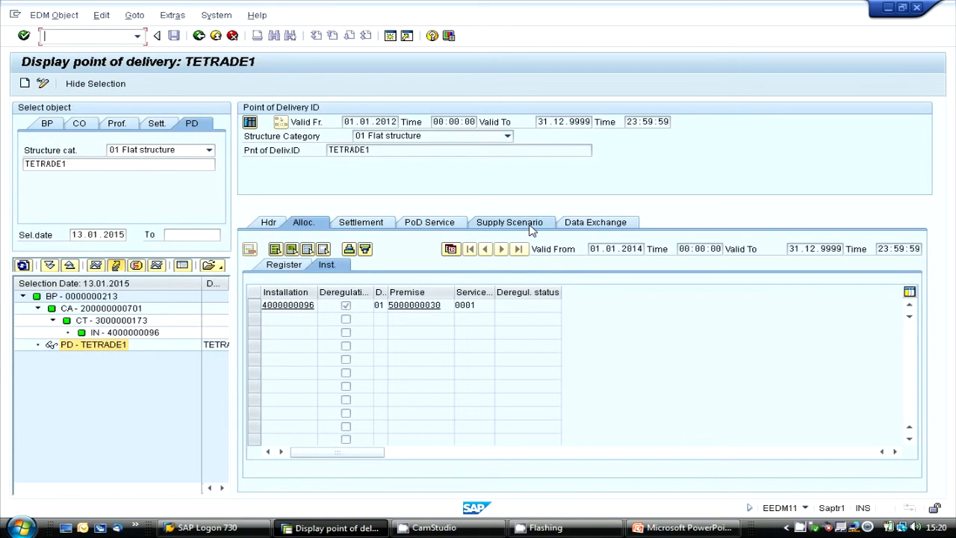
pyautogui.click(531, 224)
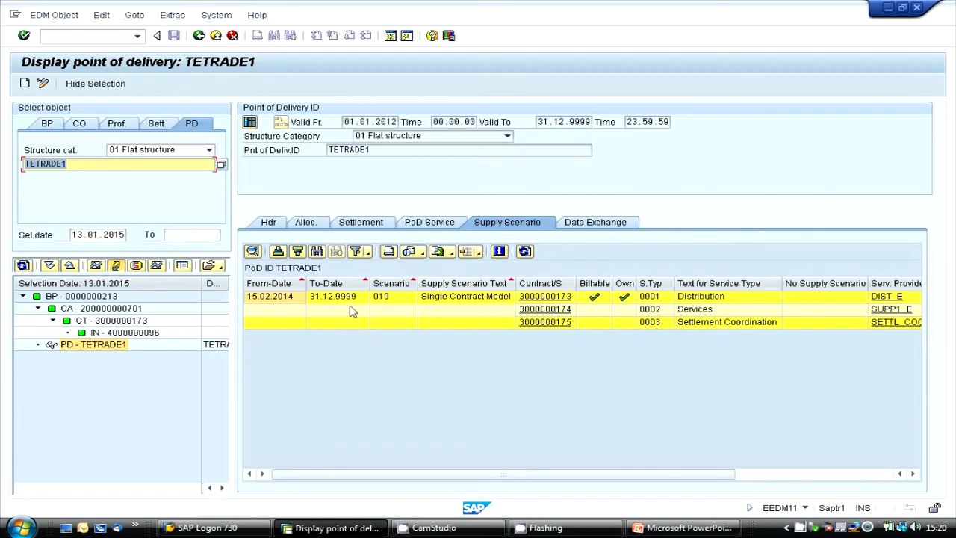
pyautogui.click(340, 285)
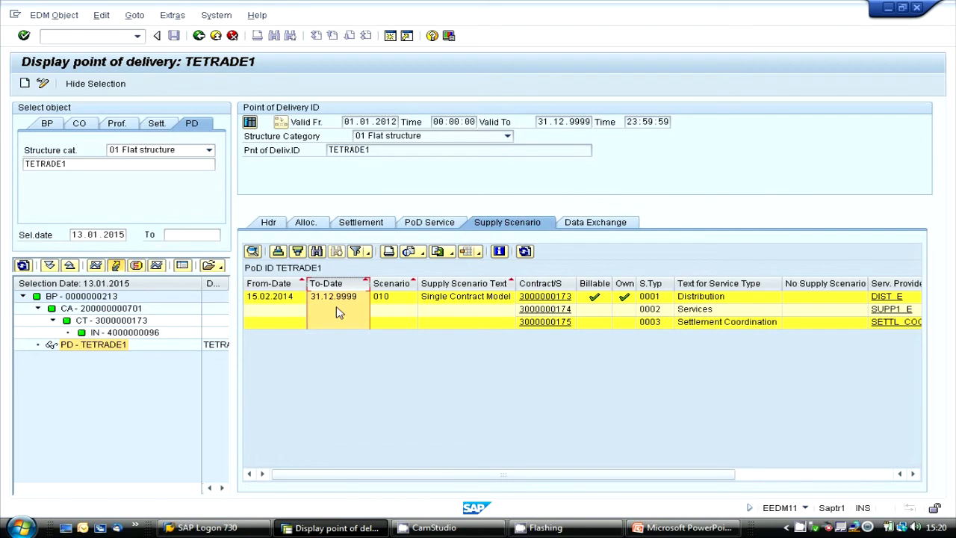
# - Open the Distribution service's contract, check whether a move-out date is set, and return to the point of delivery
pyautogui.click(533, 298)
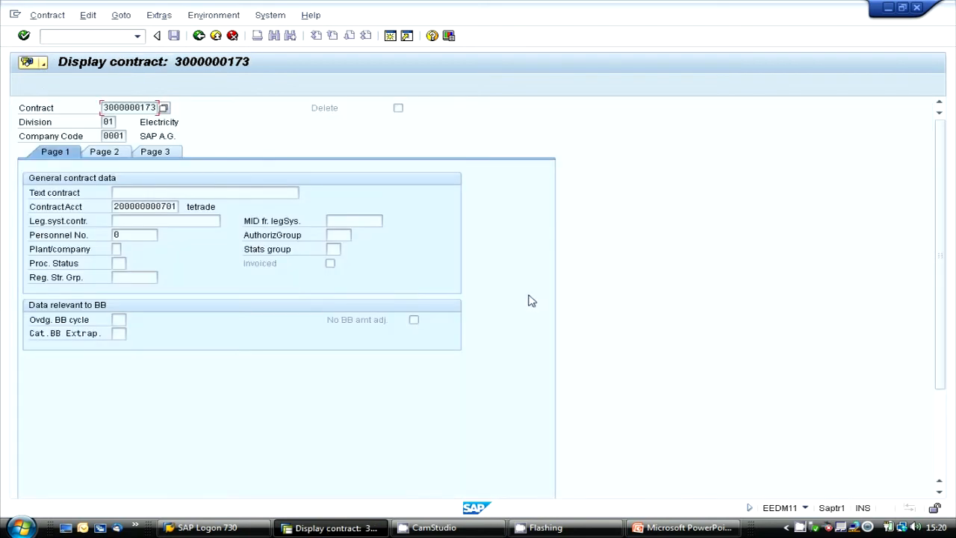
pyautogui.click(174, 153)
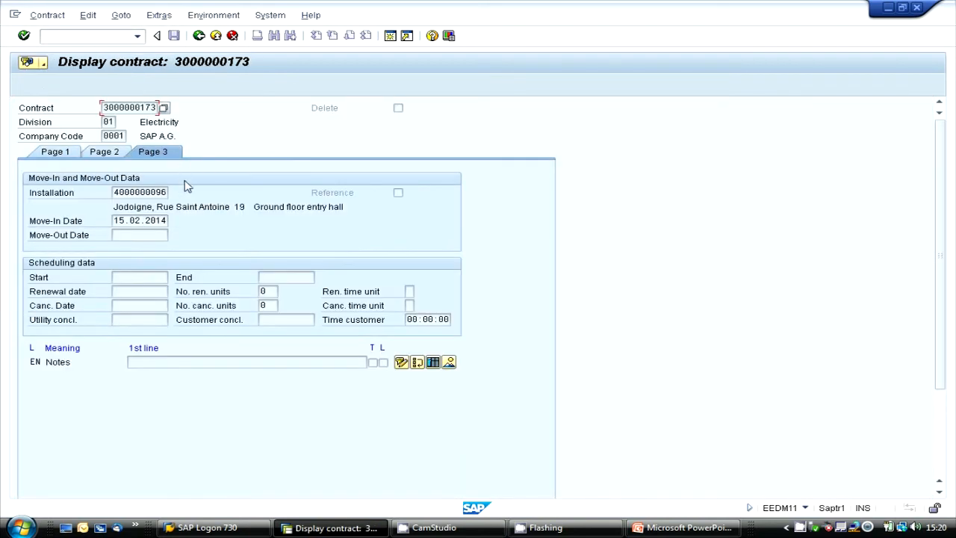
pyautogui.click(149, 235)
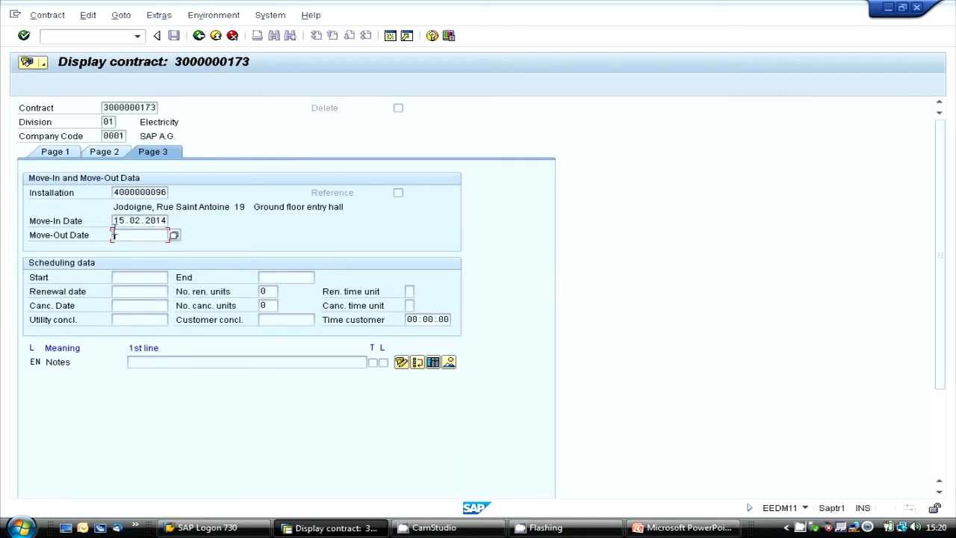
pyautogui.click(198, 35)
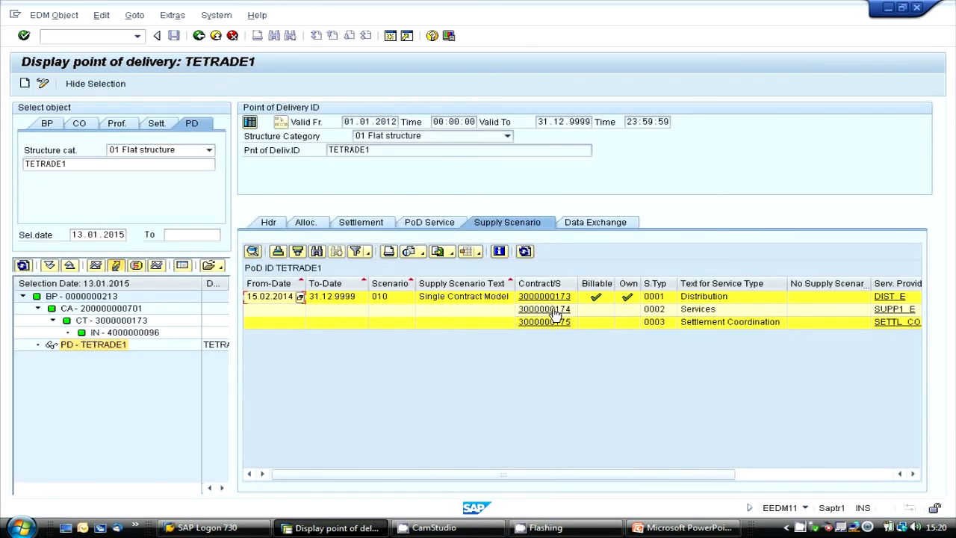
# - Display TETRADE1's non-billable services, check the end dates of both services after the continuation, and return to the supply scenario
pyautogui.click(554, 310)
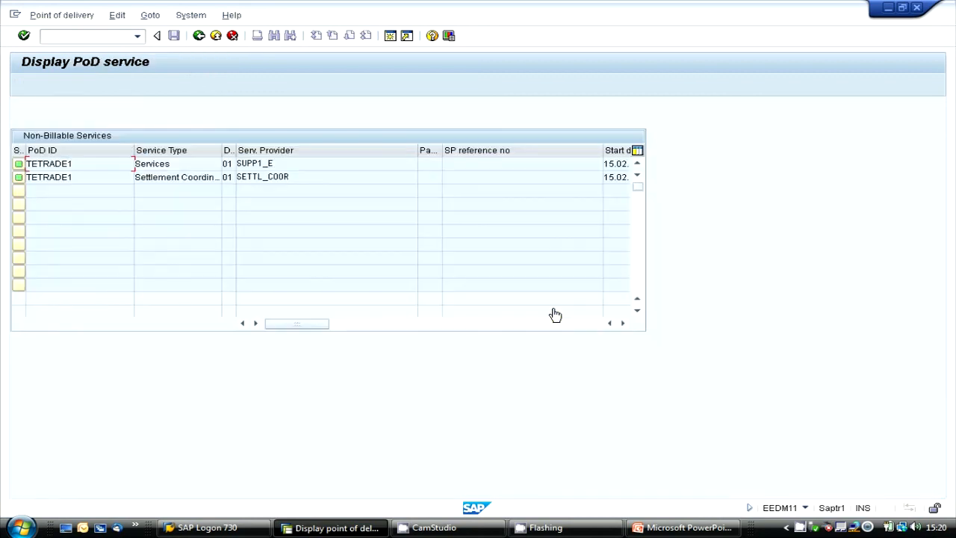
pyautogui.click(624, 324)
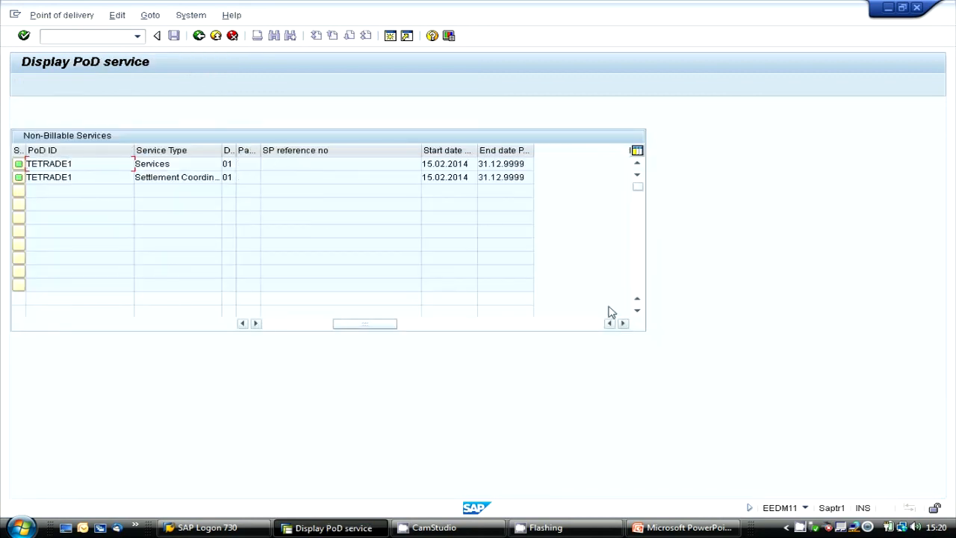
pyautogui.moveTo(527, 163); pyautogui.dragTo(478, 177)
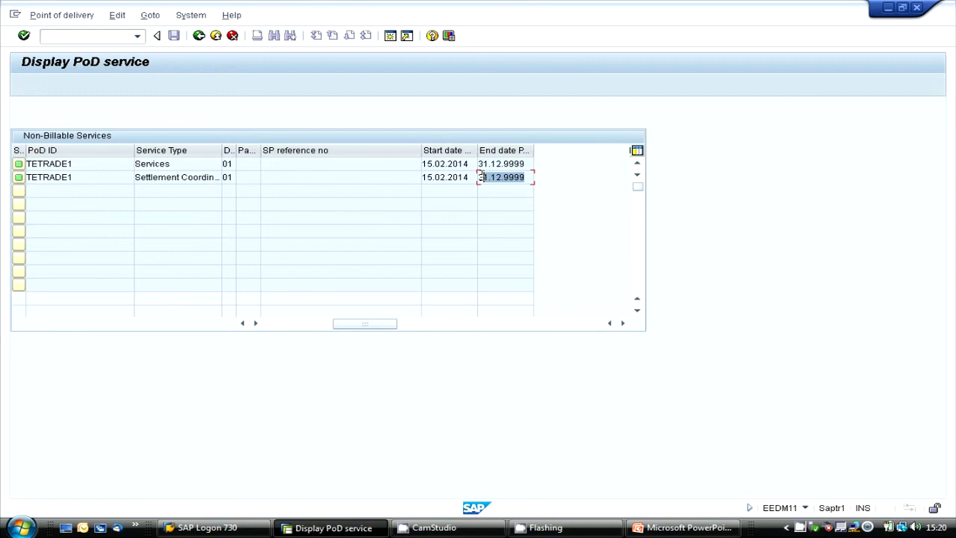
pyautogui.click(199, 37)
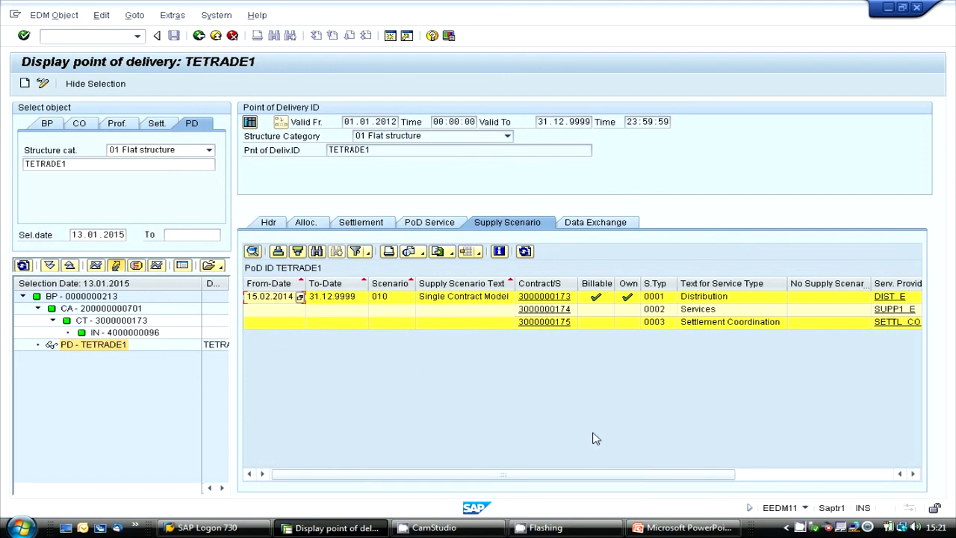
# - Switch to the presentation in Microsoft PowerPoint
pyautogui.click(665, 527)
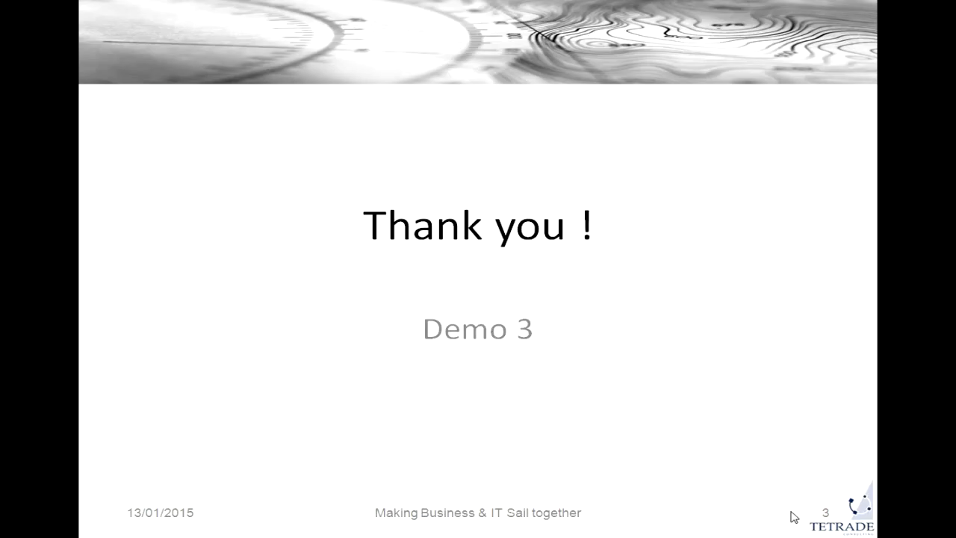